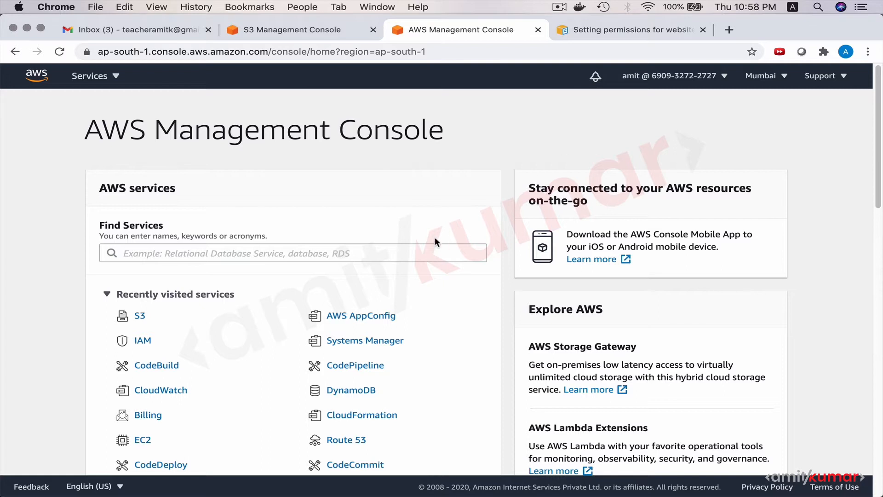
- Open the S3 service from the AWS console and start creating a new bucket
left_click(423, 251)
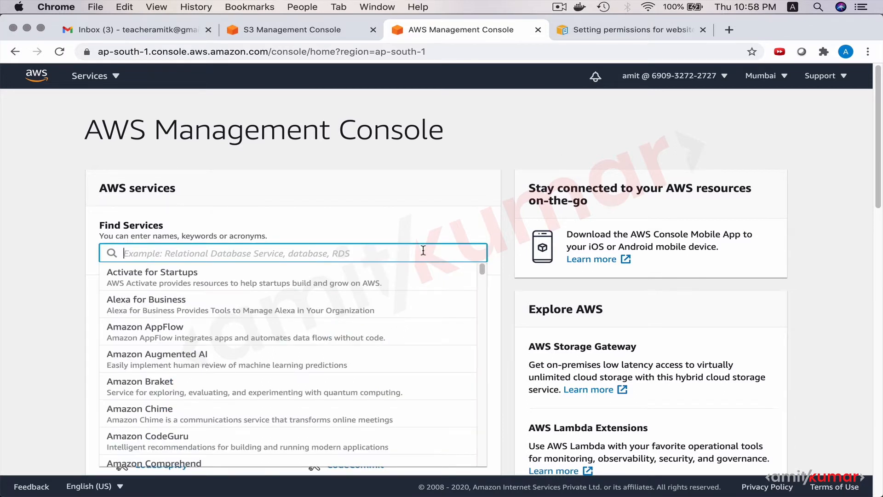
type("s3")
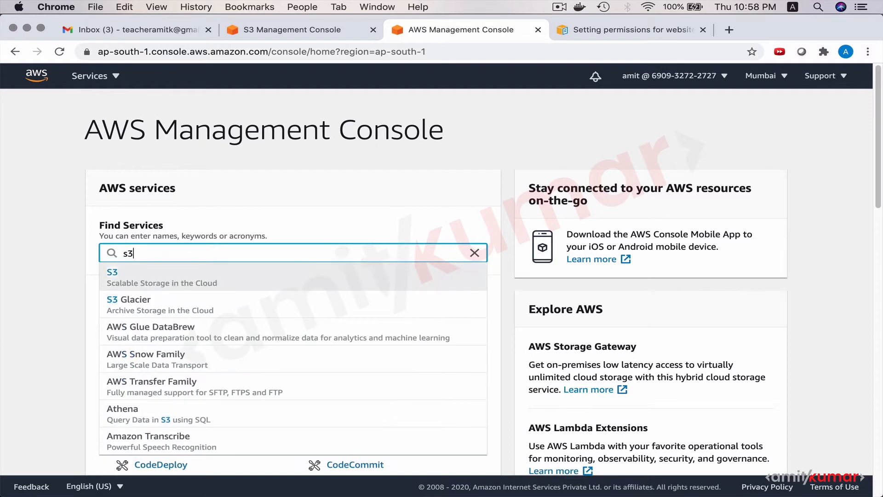
left_click(401, 198)
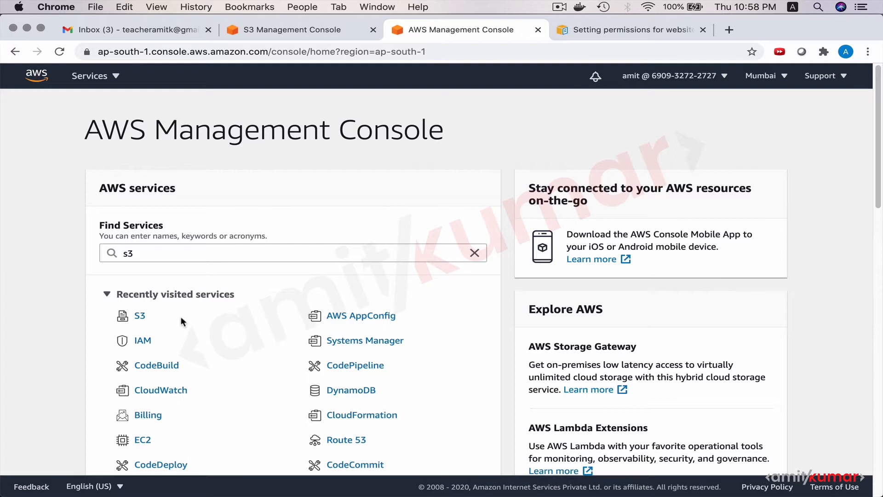
left_click(140, 317)
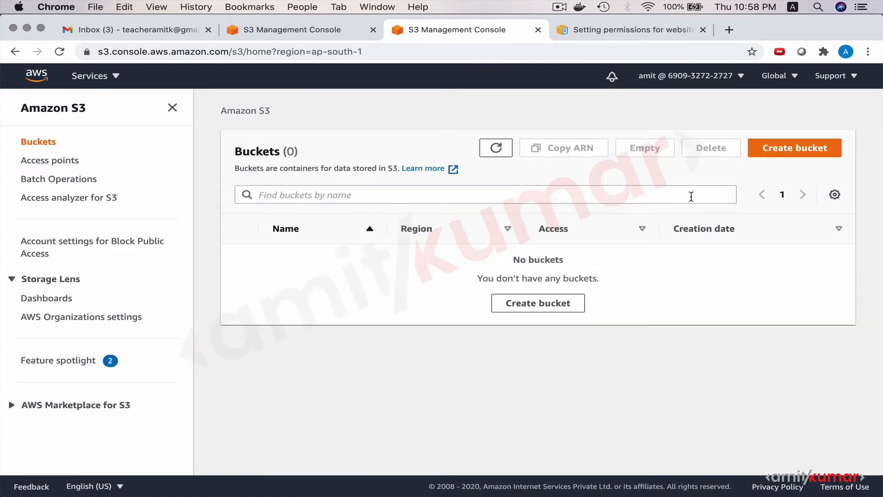
left_click(770, 158)
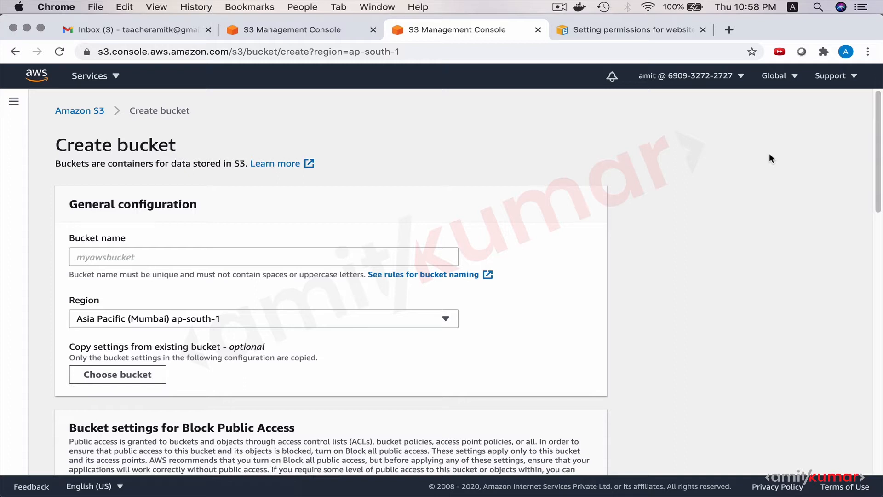
- Try to create a bucket named testbucket with the default settings
left_click(362, 256)
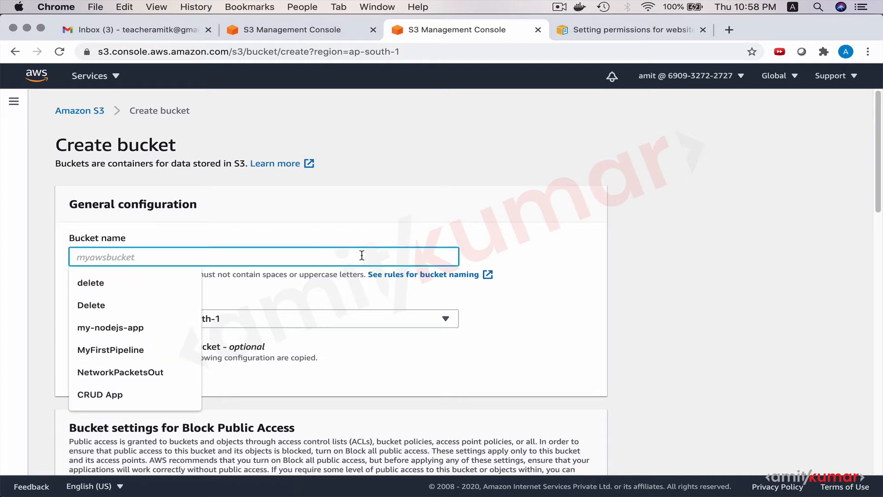
type("test")
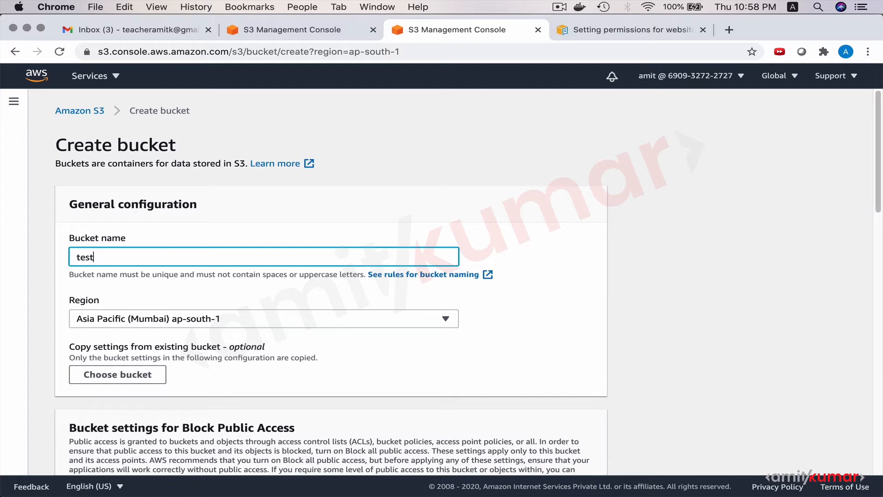
type("bucket")
scroll(686, 273, "down", 15)
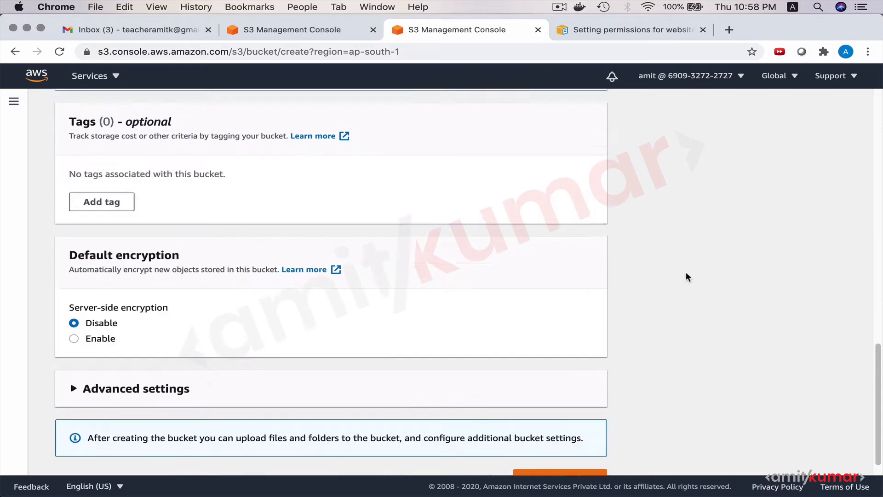
left_click(604, 451)
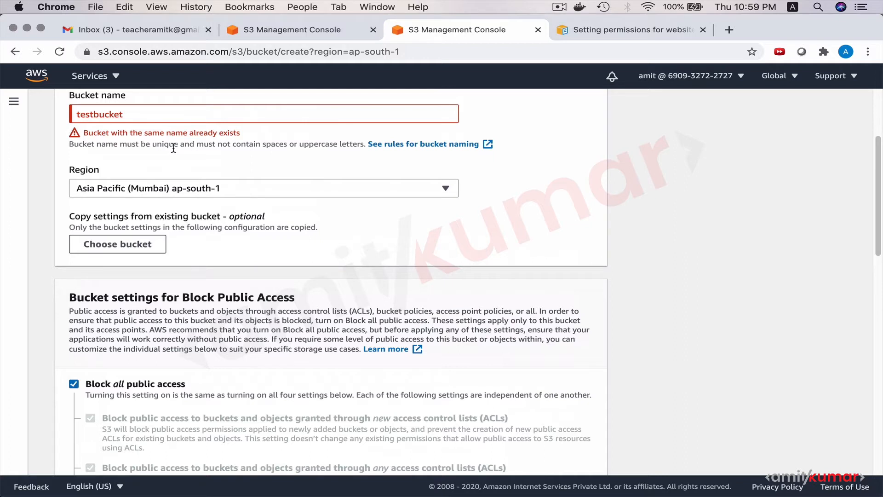
- Change the bucket name to teacheramitk and create the bucket with the default settings
scroll(144, 111, "up", 3)
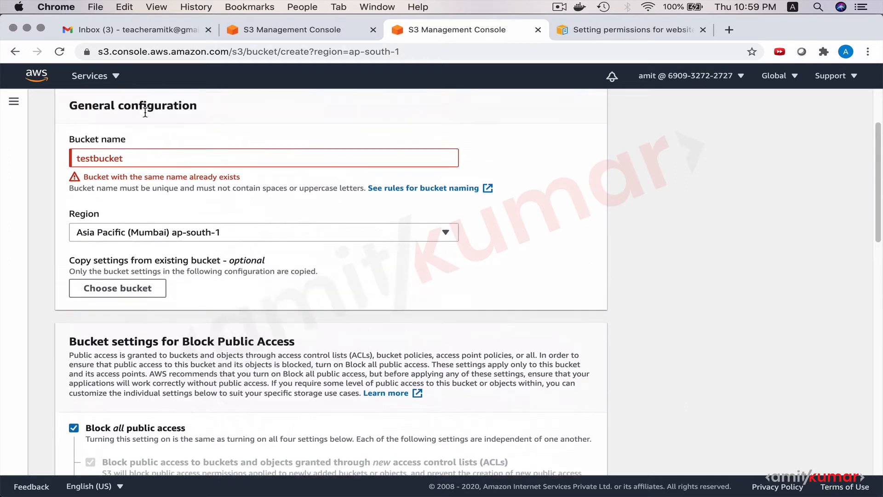
double_click(141, 260)
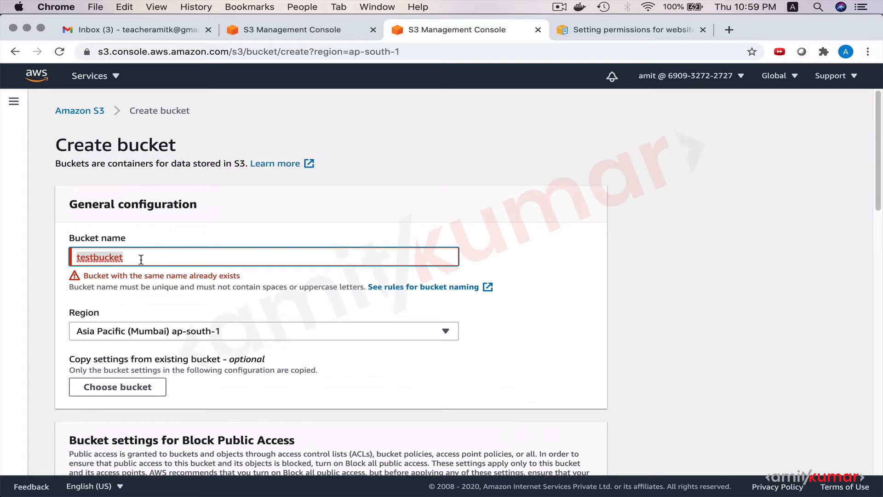
type("teacher")
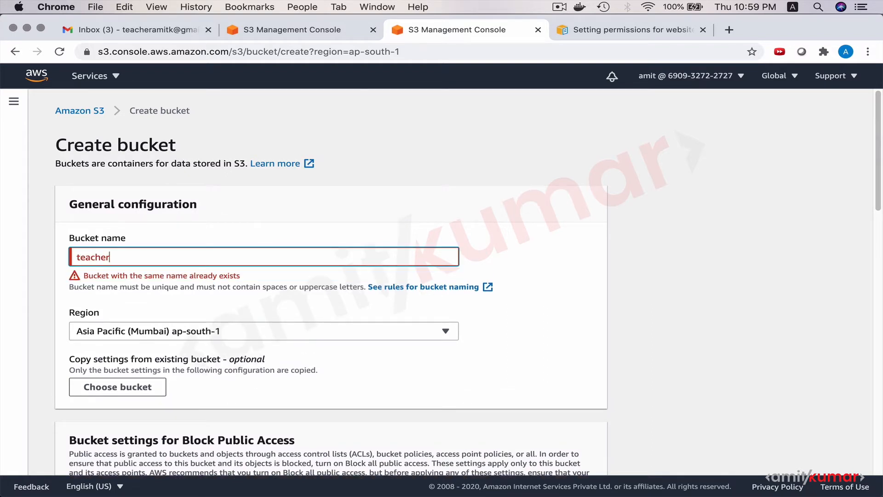
type("amitk")
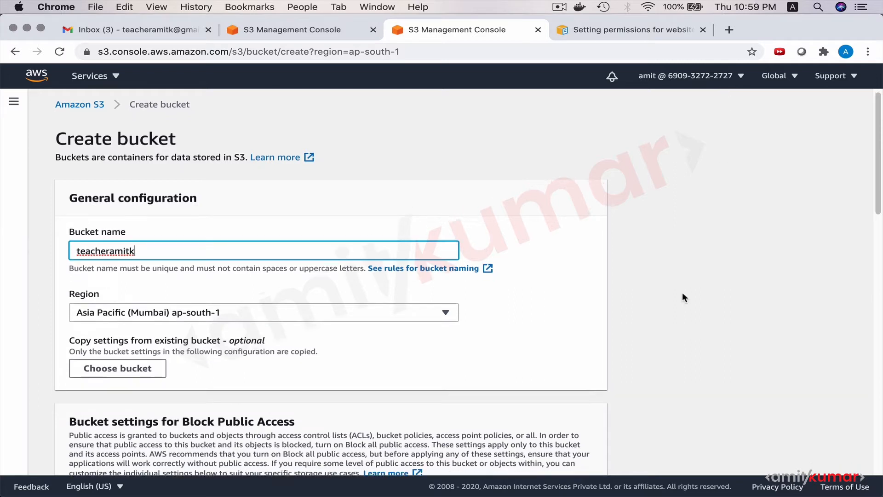
scroll(683, 298, "down", 10)
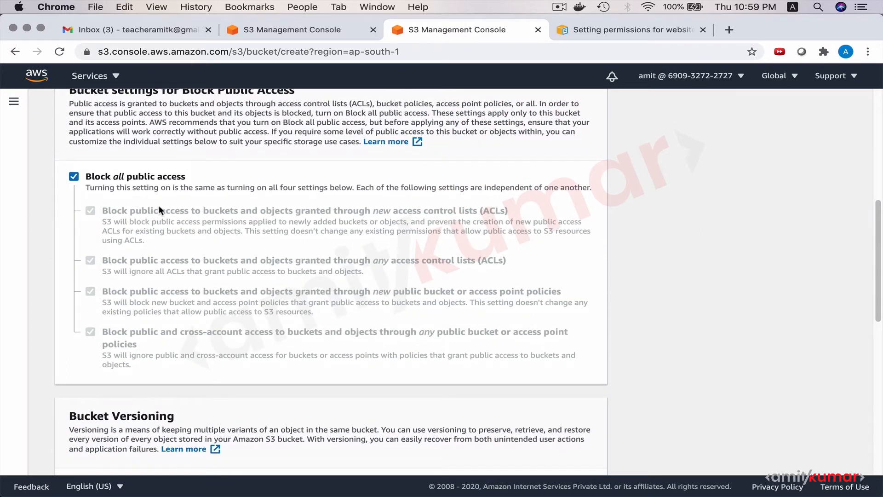
scroll(245, 266, "down", 5)
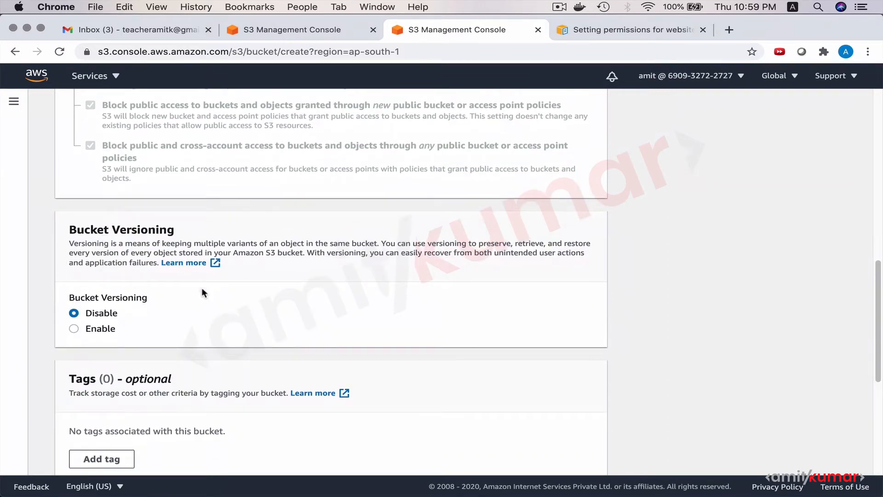
scroll(205, 291, "down", 8)
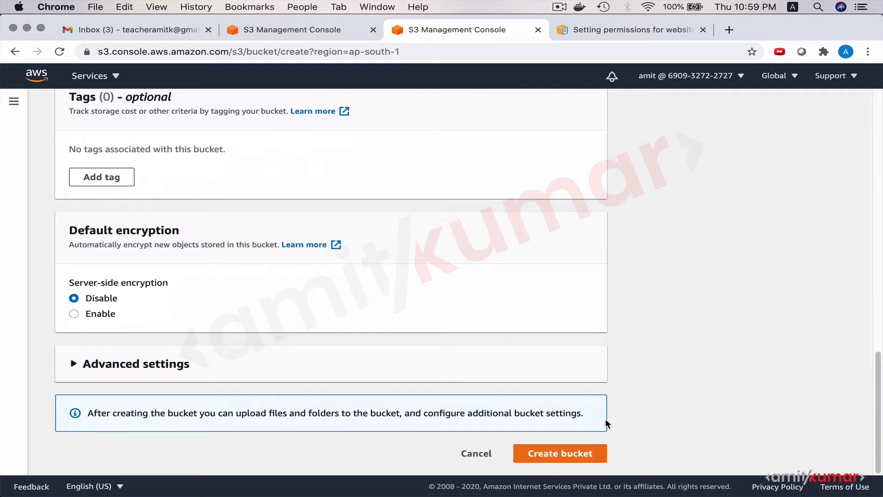
left_click(582, 452)
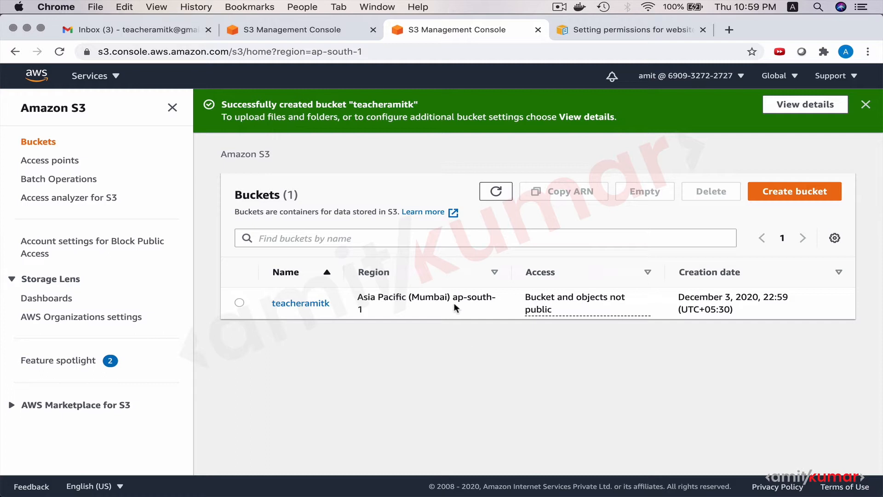
- Upload testfile1.txt from the S3BucketObjects folder into the teacheramitk bucket
left_click(314, 305)
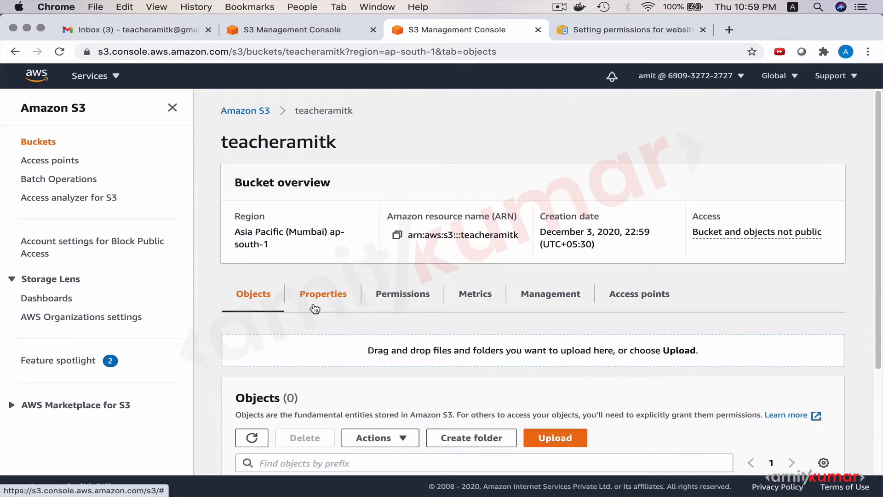
scroll(314, 308, "down", 3)
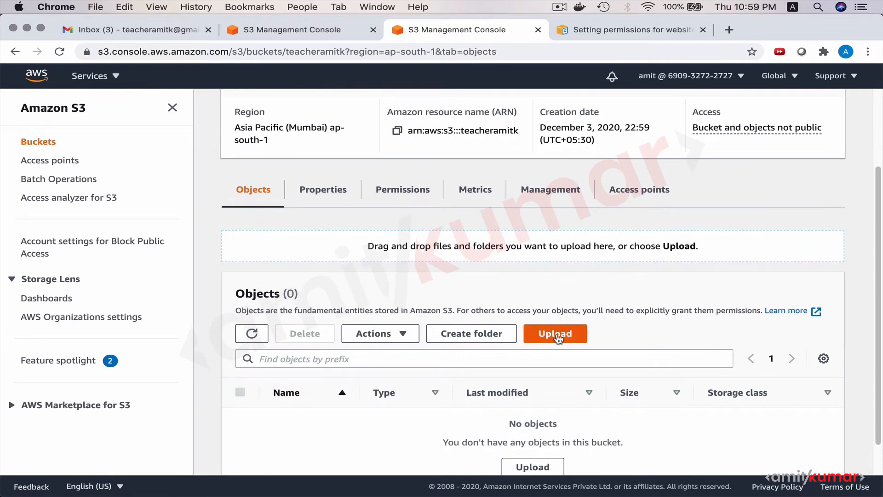
left_click(556, 337)
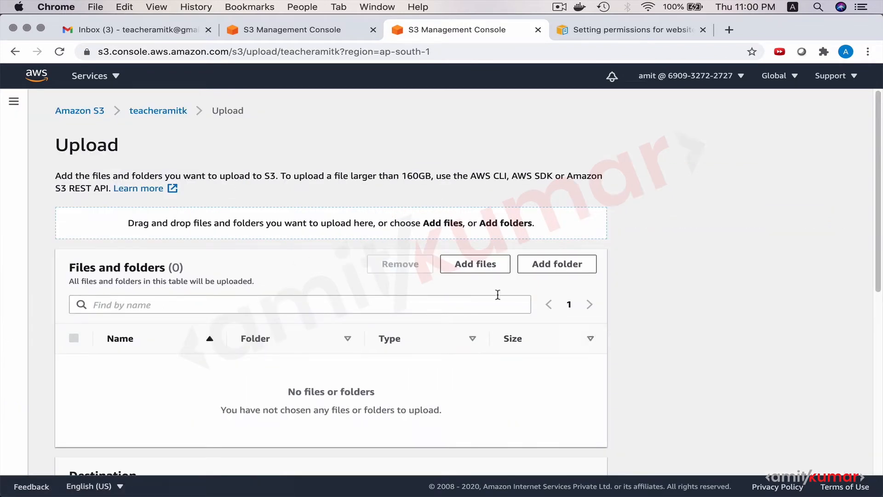
left_click(476, 265)
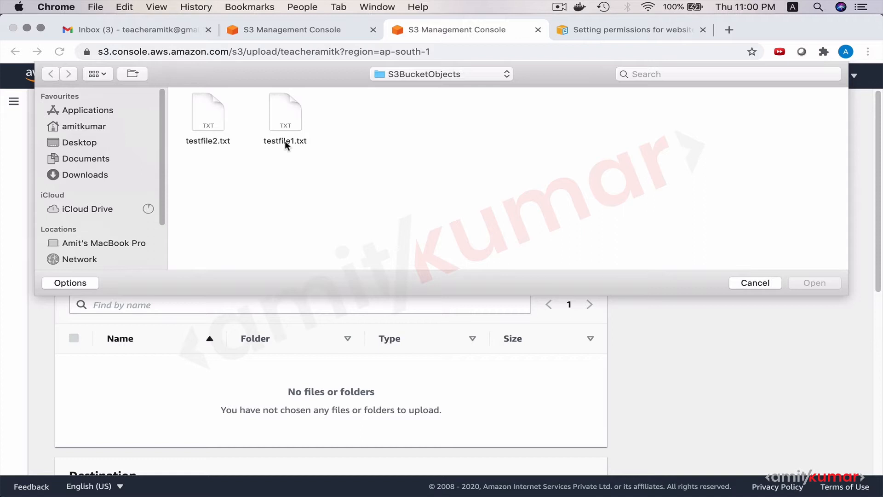
left_click(286, 141)
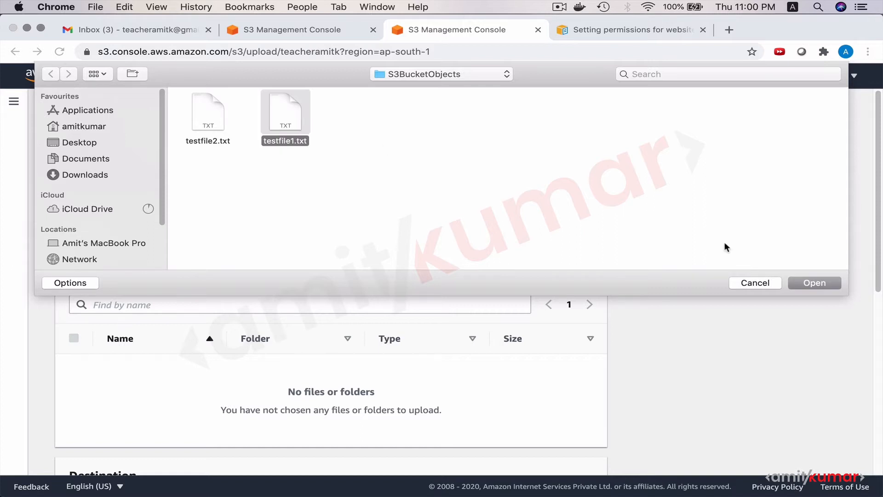
left_click(812, 283)
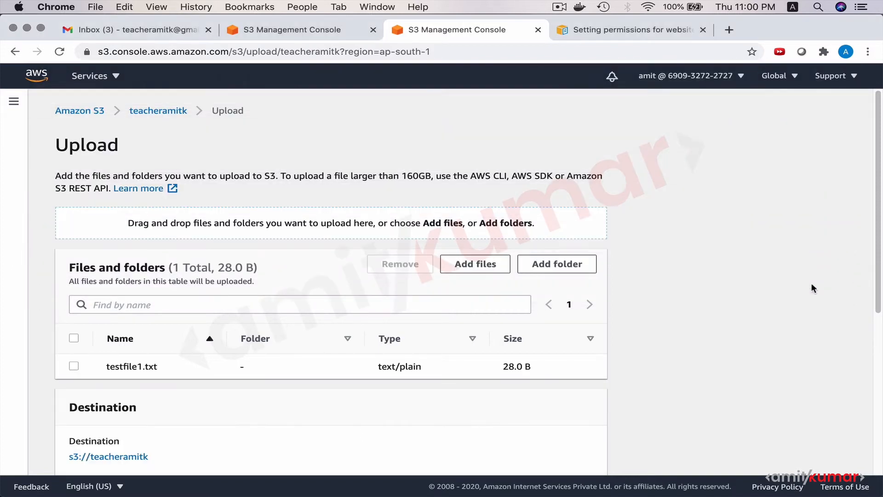
scroll(707, 372, "down", 6)
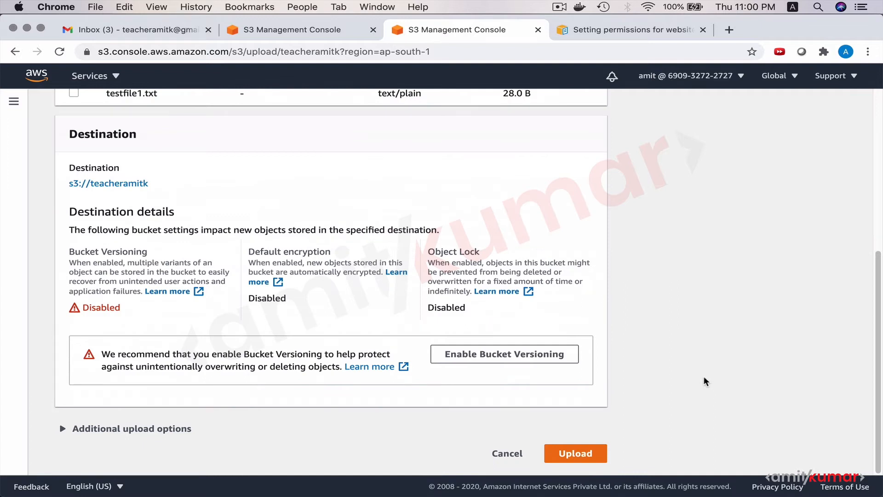
left_click(585, 455)
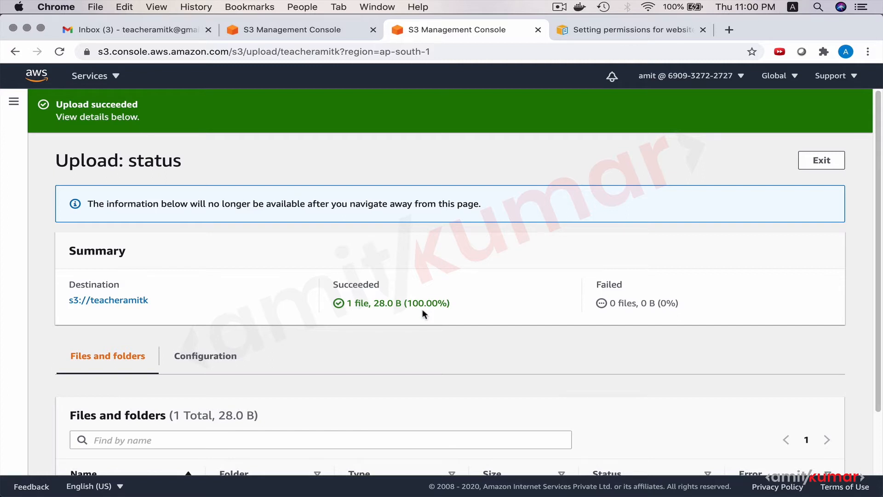
- Open the details of the uploaded testfile1.txt and view its object URL in a new browser tab
scroll(423, 313, "down", 2)
scroll(423, 313, "down", 1)
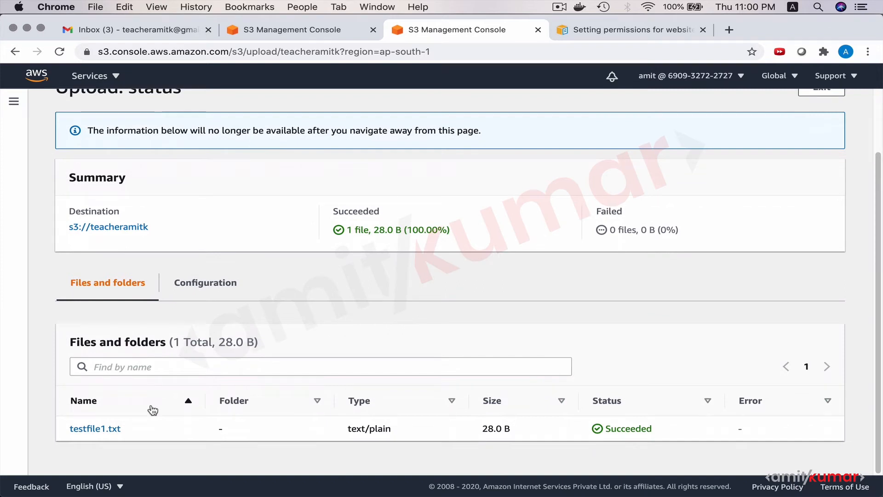
left_click(104, 428)
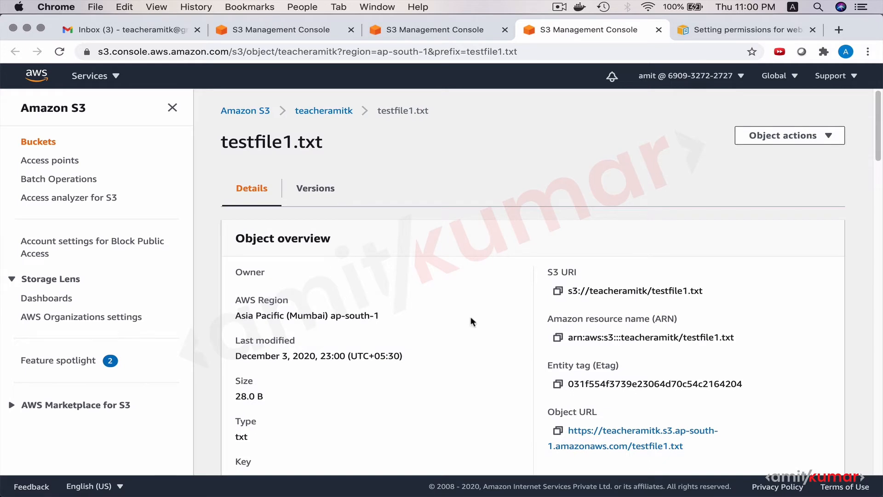
scroll(470, 316, "down", 3)
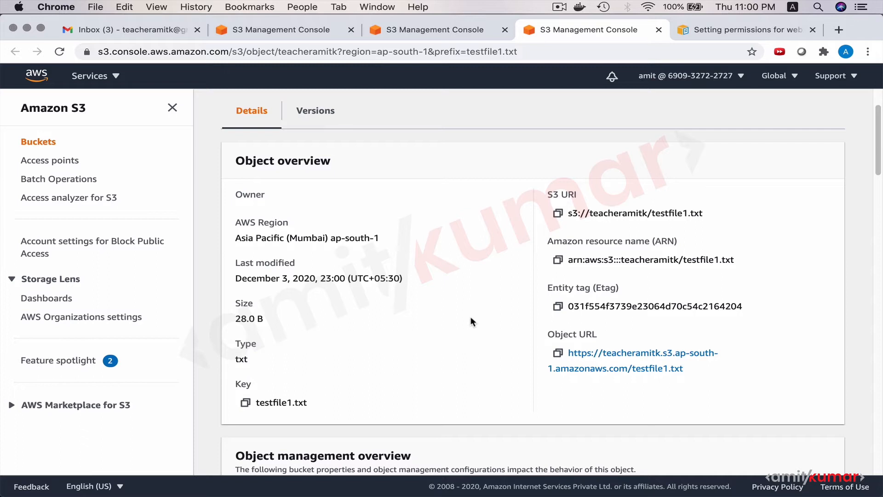
left_click(578, 355, "super")
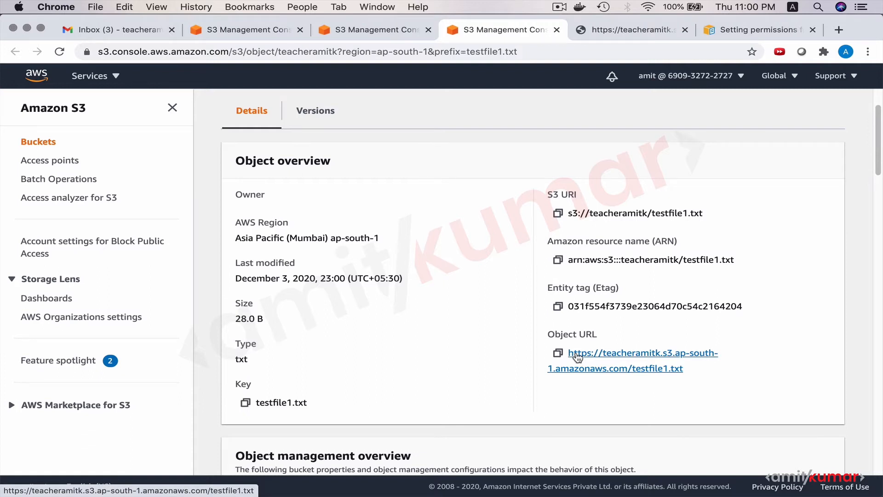
left_click(622, 27)
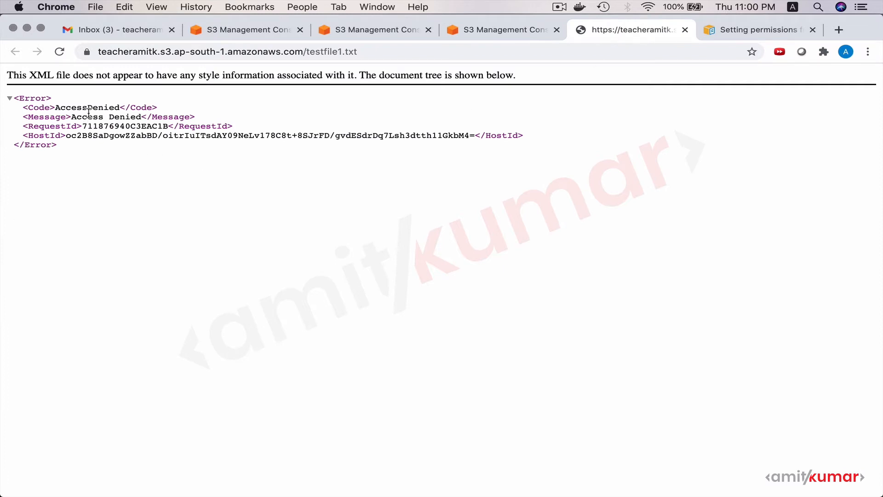
- Try to make testfile1.txt in the teacheramitk bucket public from its object page, and exit the status page
left_click(498, 29)
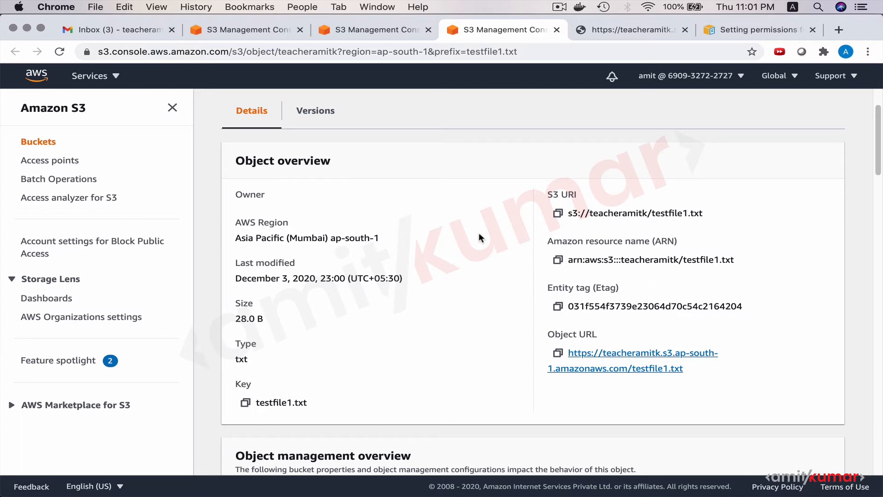
scroll(479, 233, "up", 3)
scroll(478, 232, "down", 4)
scroll(479, 232, "down", 4)
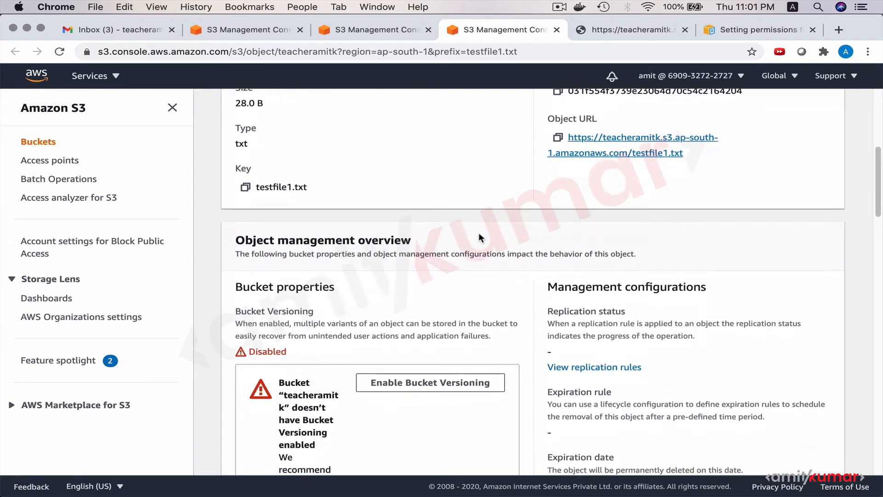
scroll(479, 232, "up", 6)
left_click(818, 137)
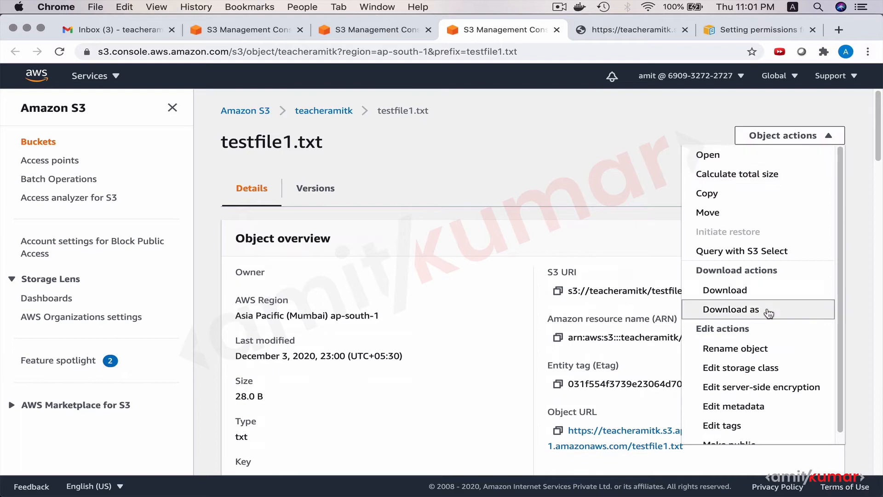
scroll(740, 304, "down", 1)
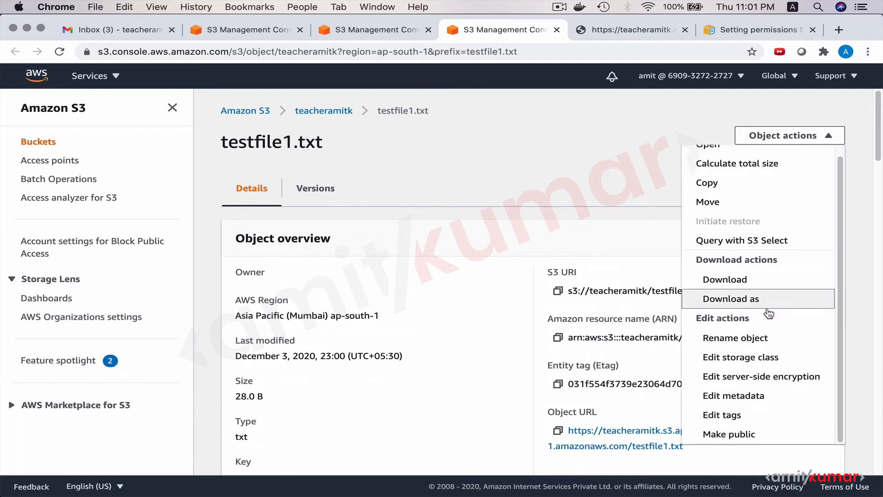
left_click(736, 434)
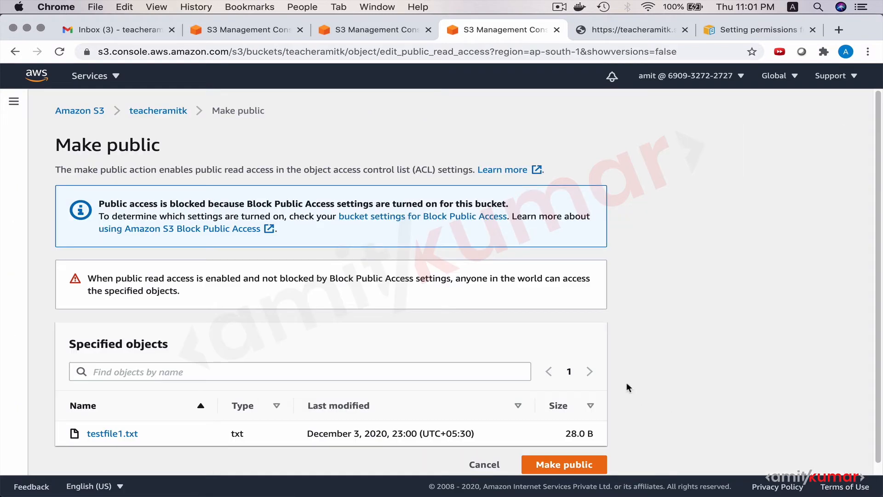
scroll(627, 386, "down", 1)
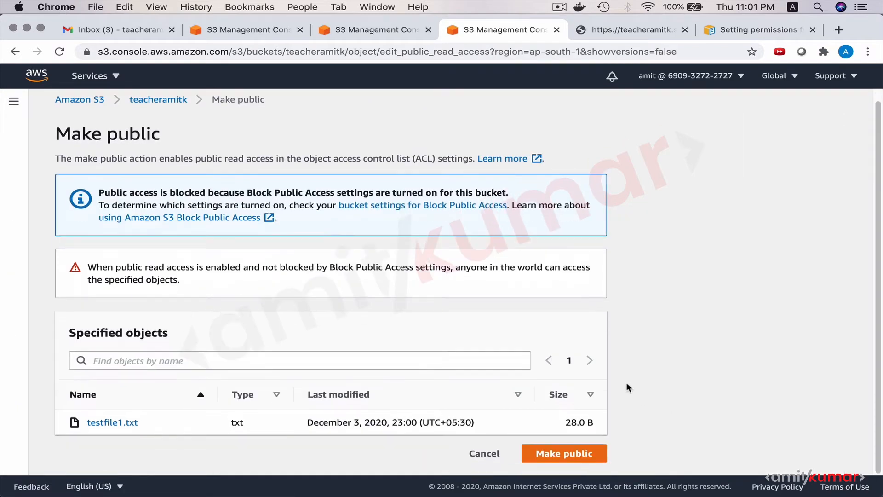
left_click(565, 453)
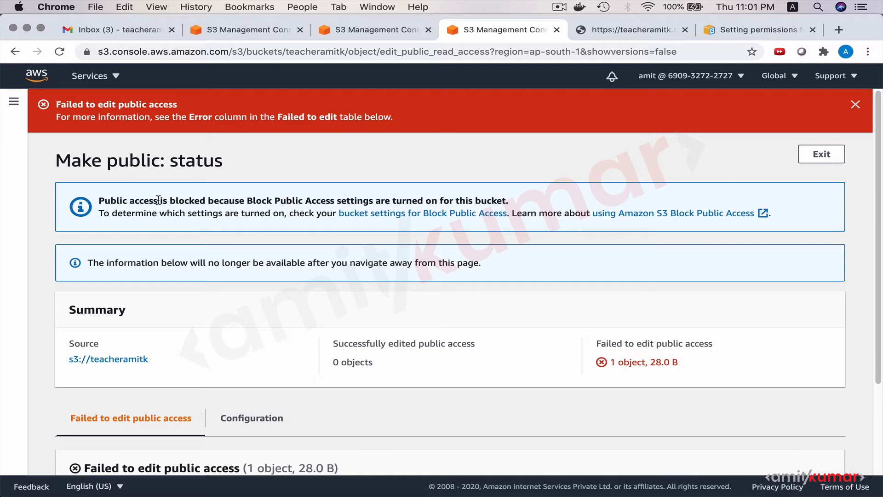
left_click(827, 156)
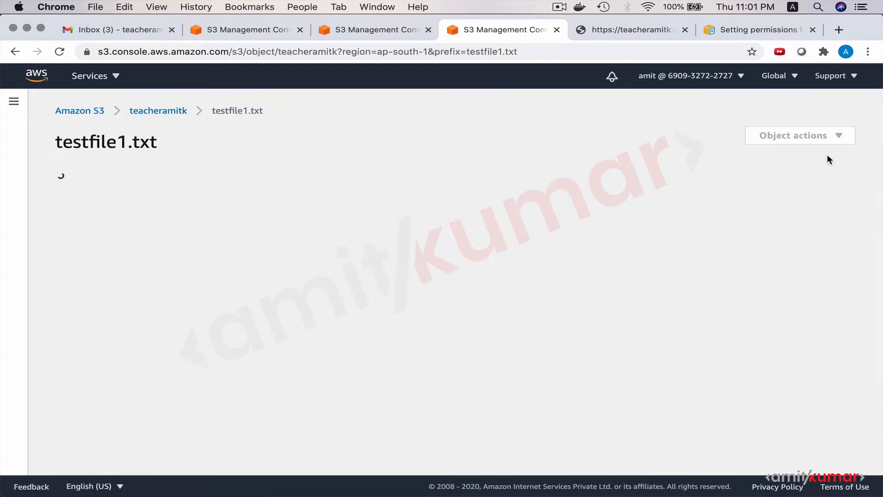
- Turn off Block all public access in the teacheramitk bucket's permissions, save the change and approve it with "confirm"
left_click(155, 111)
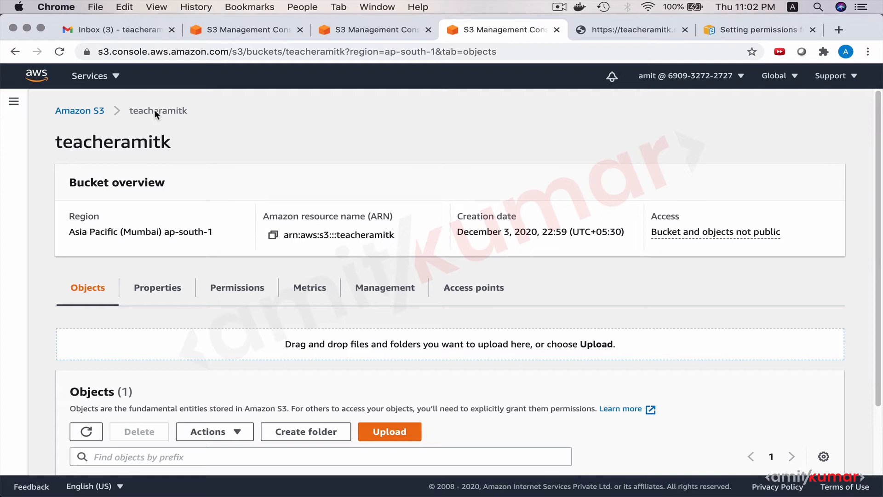
scroll(248, 140, "down", 3)
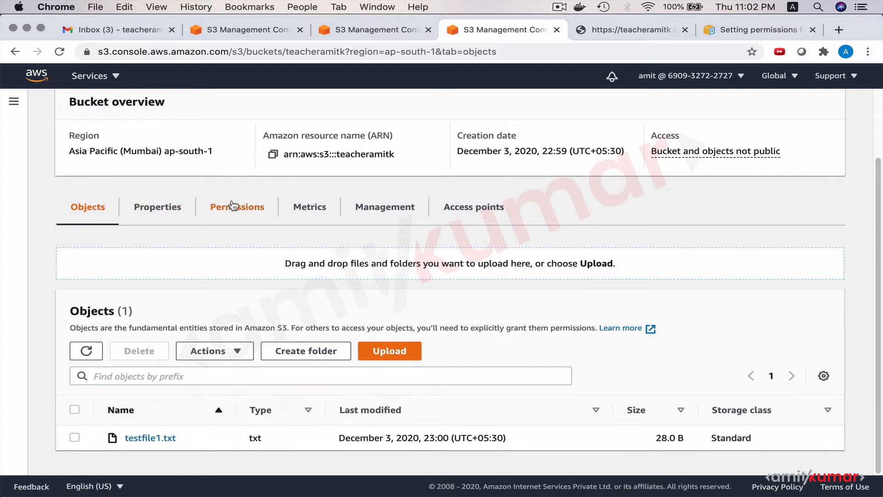
left_click(231, 205)
scroll(233, 206, "down", 3)
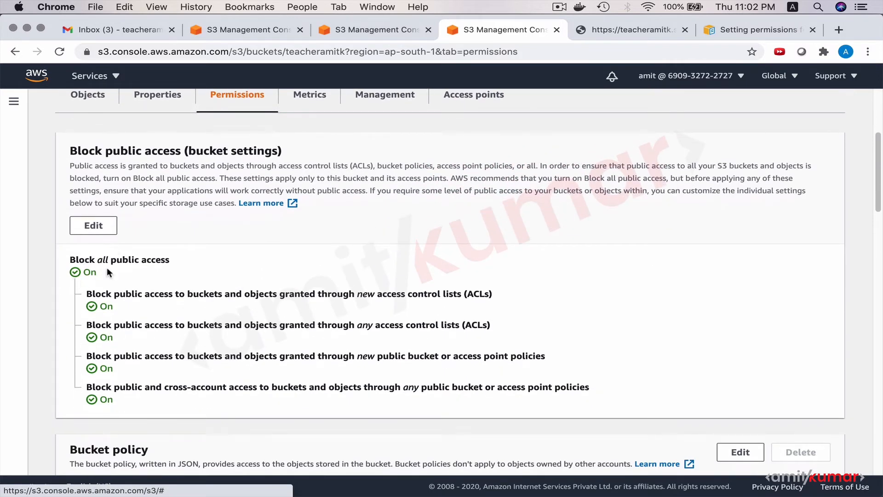
left_click(94, 225)
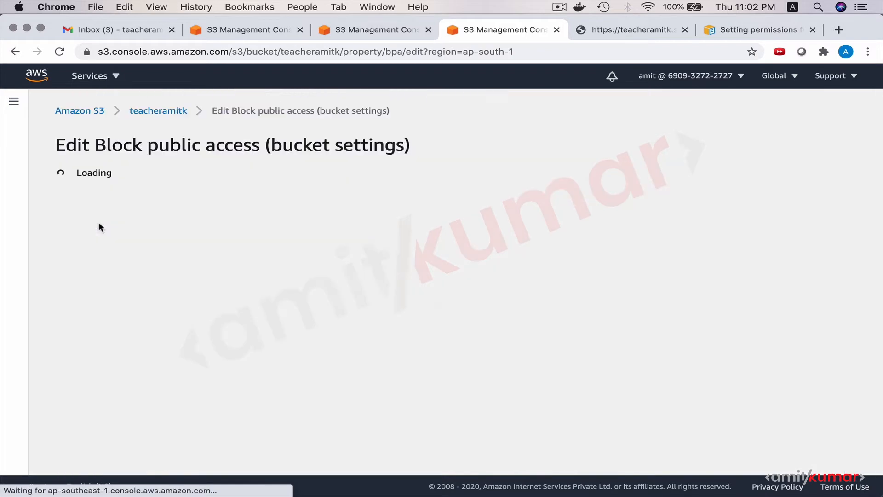
left_click(74, 291)
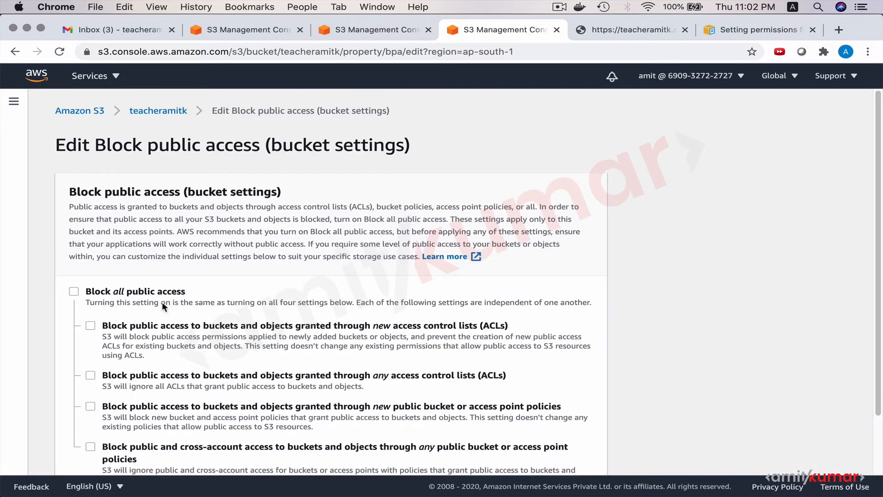
scroll(188, 315, "down", 3)
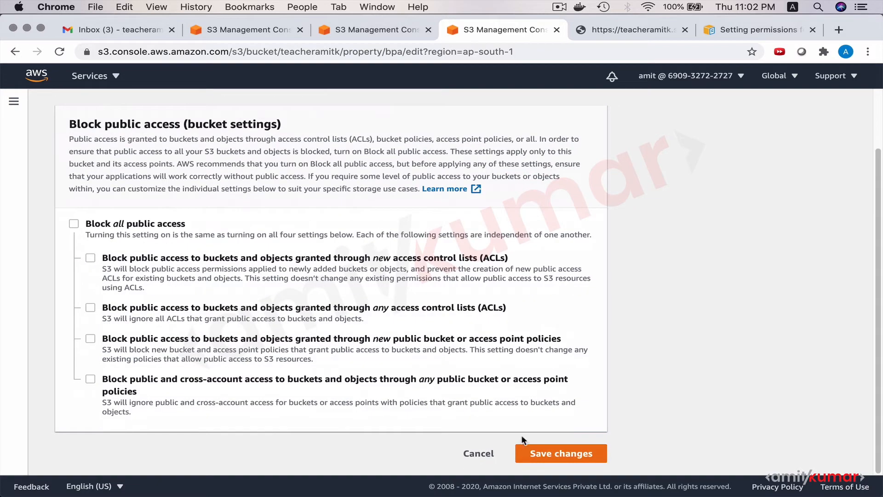
left_click(562, 457)
left_click(465, 325)
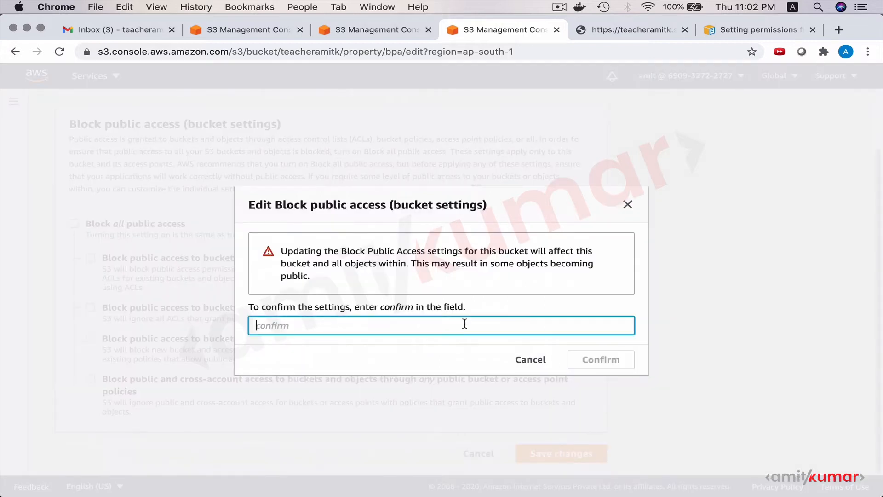
type("confirm")
left_click(609, 366)
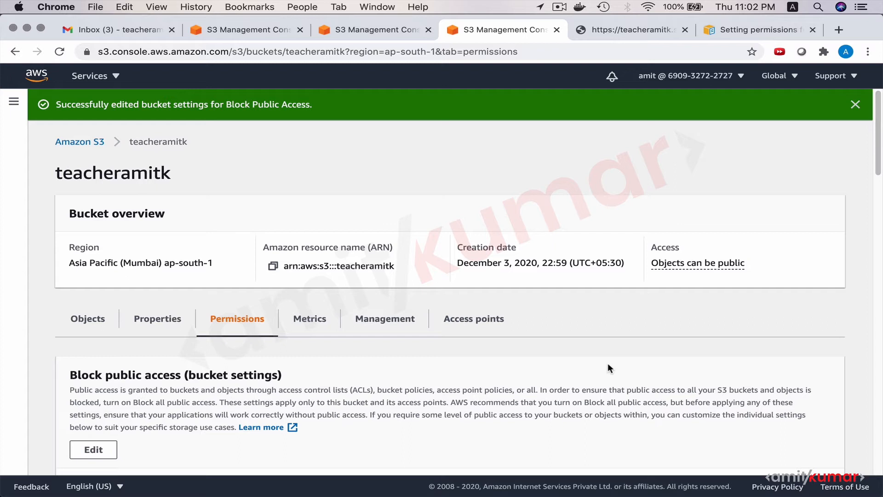
scroll(609, 363, "down", 8)
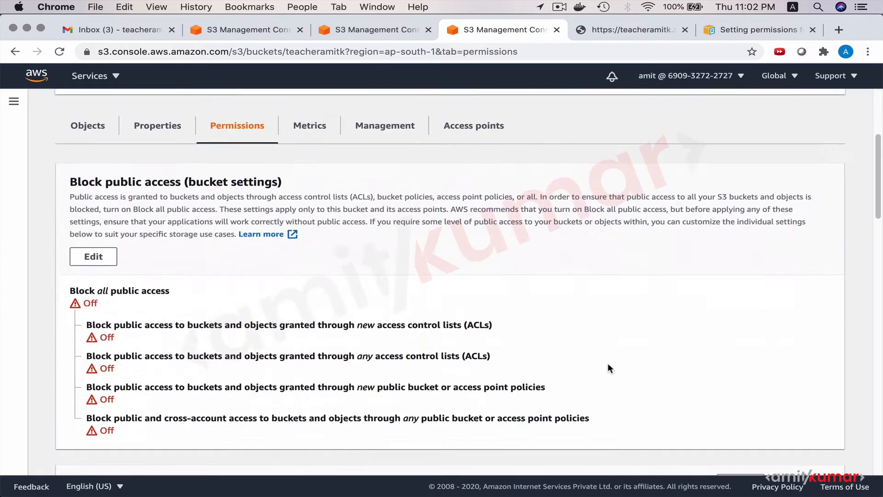
scroll(608, 363, "up", 10)
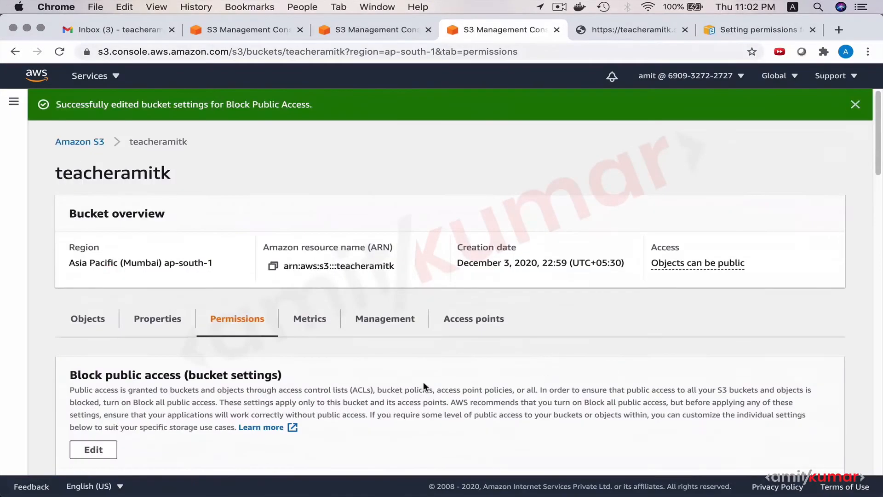
- Check the object URL of testfile1.txt in a new browser tab, and close the old and new URL tabs
left_click(89, 320)
scroll(178, 304, "down", 3)
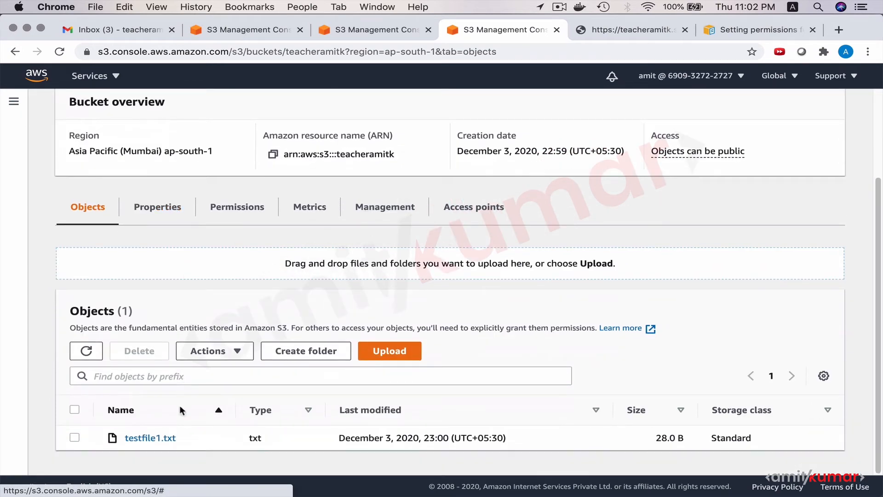
left_click(164, 437)
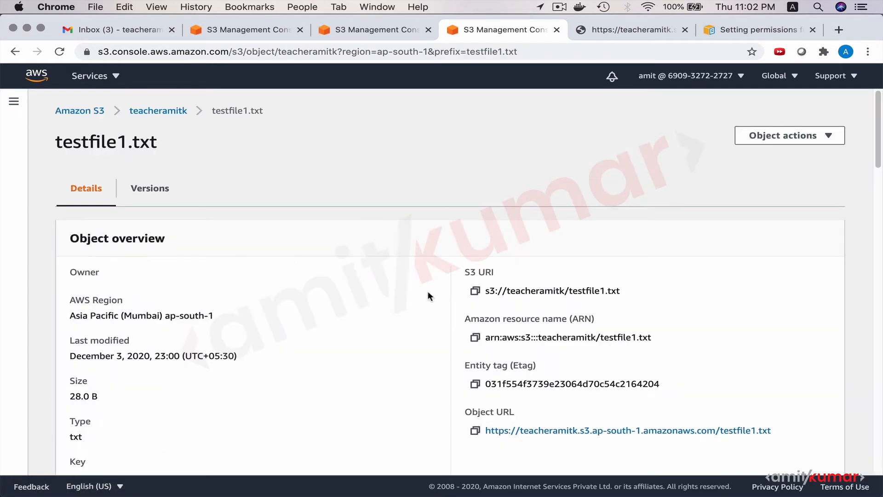
left_click(562, 431, "super")
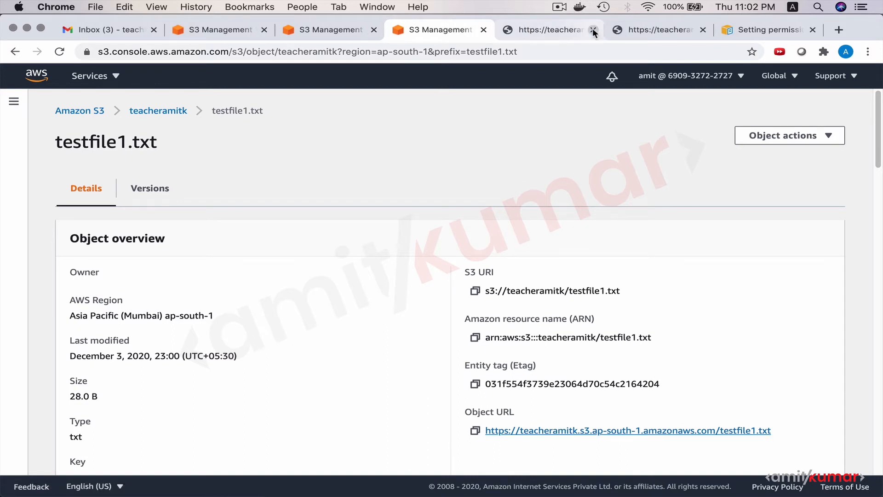
left_click(575, 29)
left_click(552, 31)
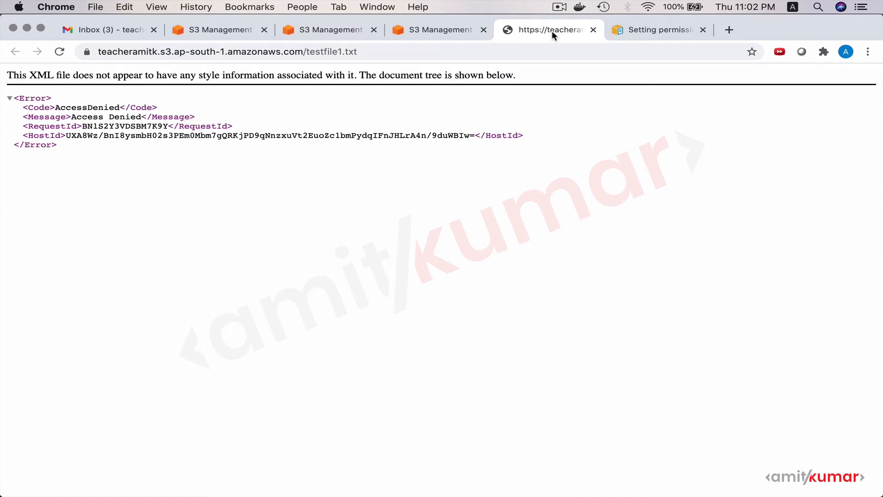
left_click(594, 29)
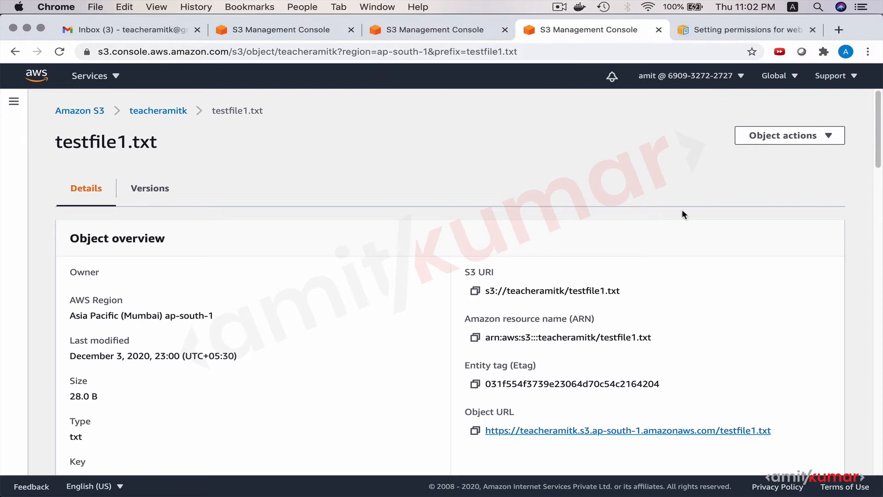
- Make testfile1.txt public using the object's Make public action, review the status summary and exit it
left_click(827, 136)
scroll(771, 292, "down", 1)
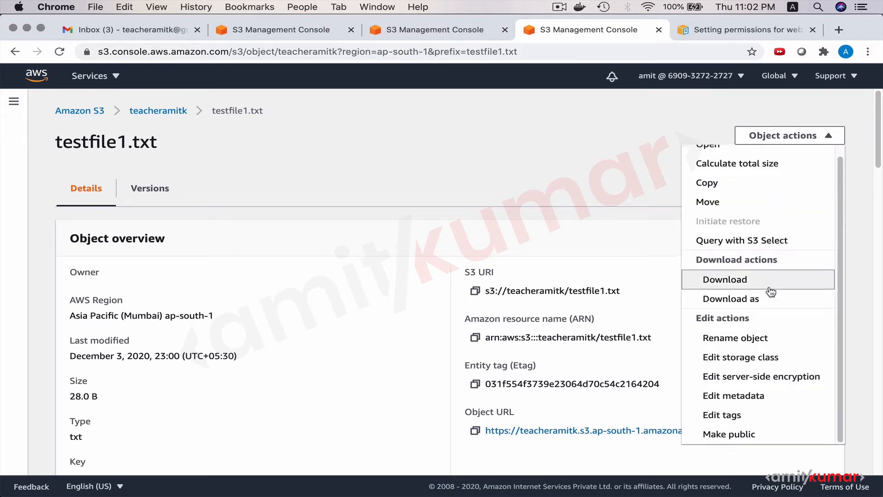
left_click(750, 434)
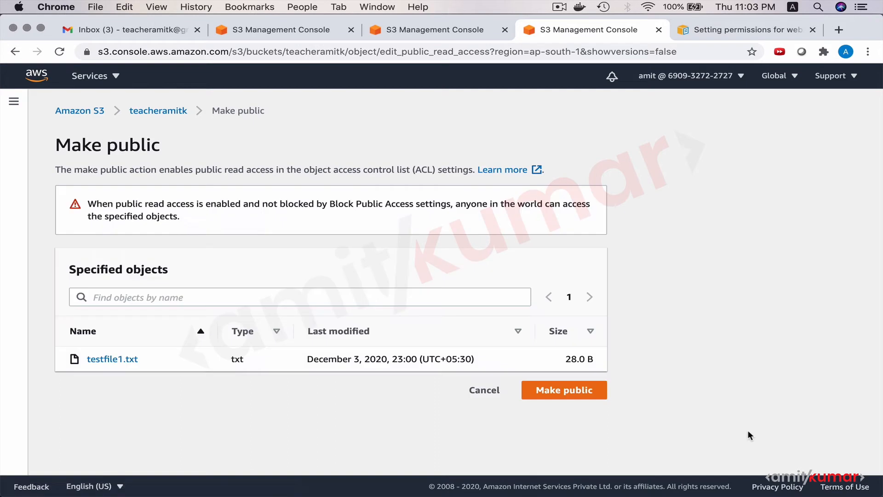
left_click(567, 391)
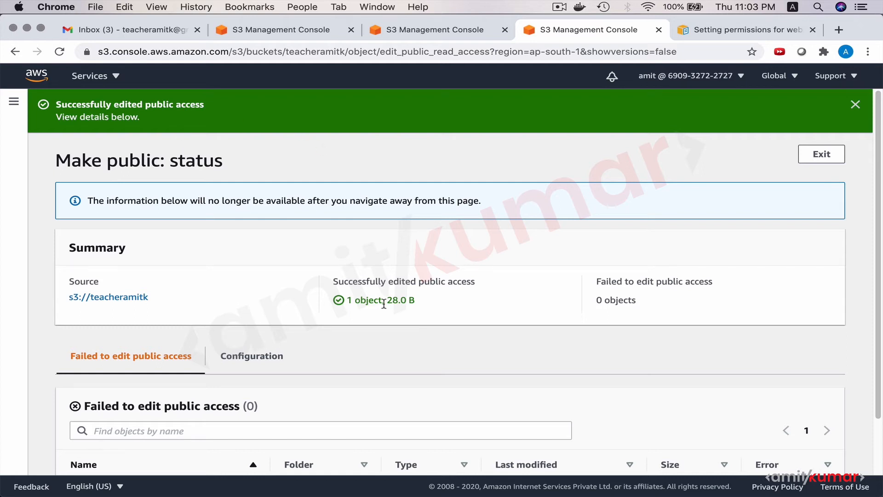
scroll(383, 303, "down", 3)
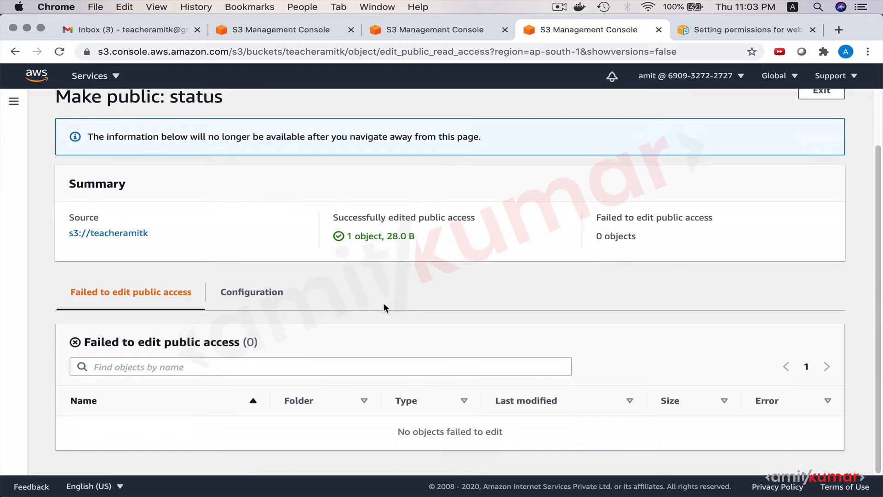
scroll(383, 307, "up", 3)
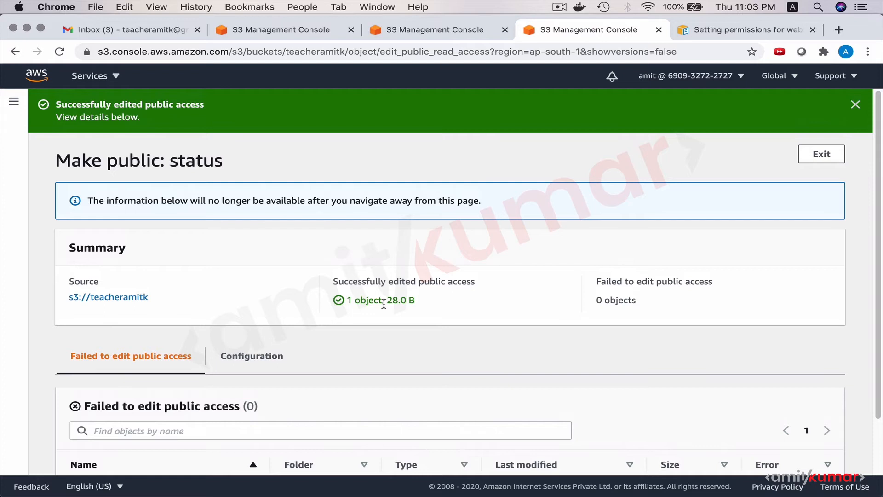
scroll(384, 303, "down", 3)
scroll(383, 304, "up", 3)
left_click(820, 154)
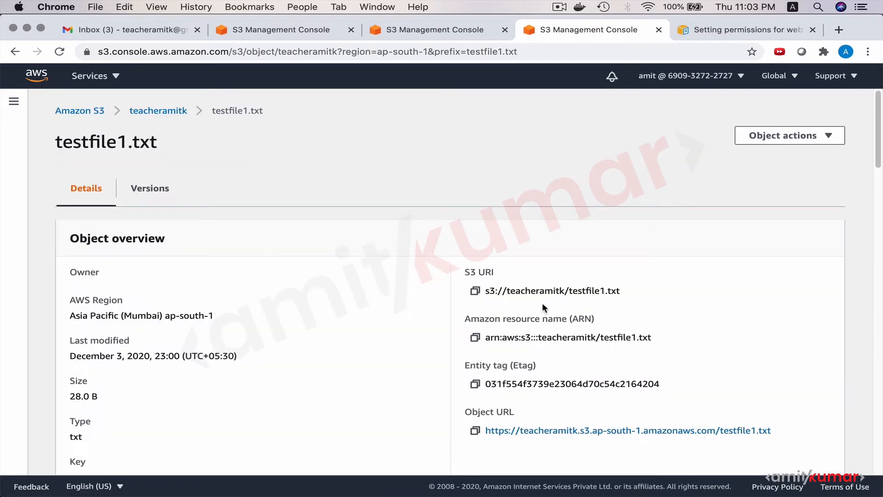
- View testfile1.txt through its object URL in a new browser tab and return to the object's details
left_click(557, 432, "super")
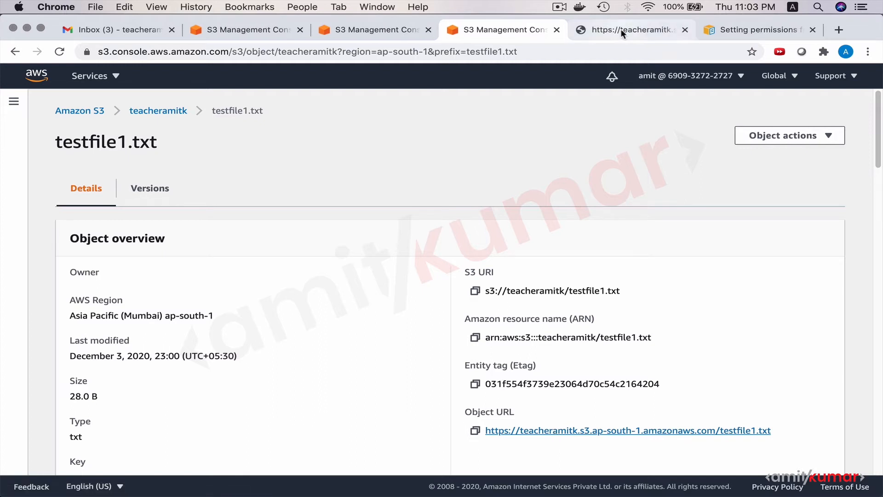
left_click(621, 29)
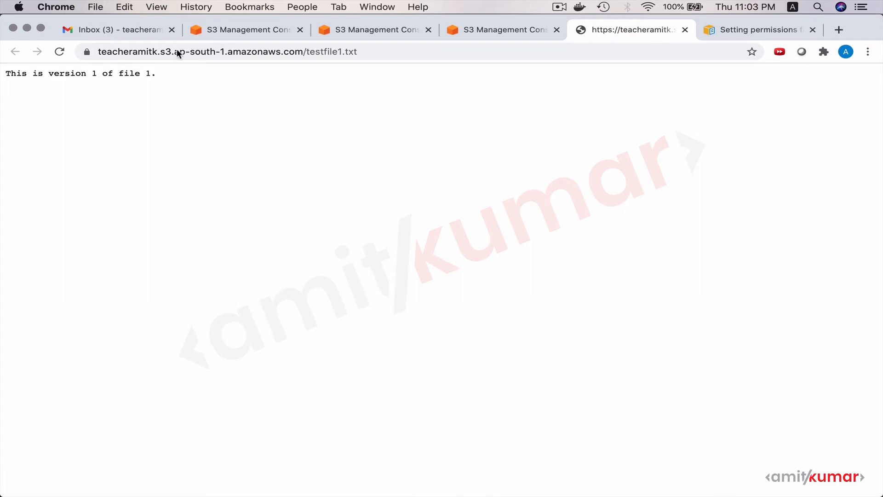
left_click(502, 29)
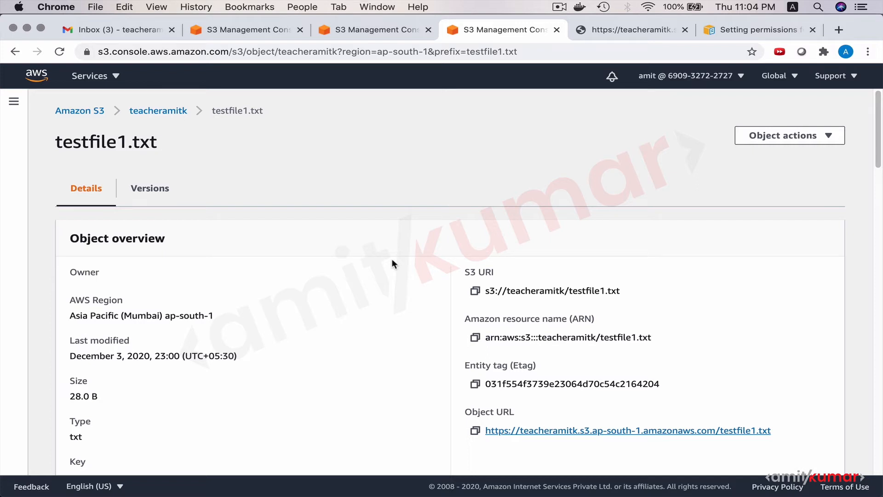
- Bring up the bucket policy section in the teacheramitk bucket's permissions
left_click(148, 111)
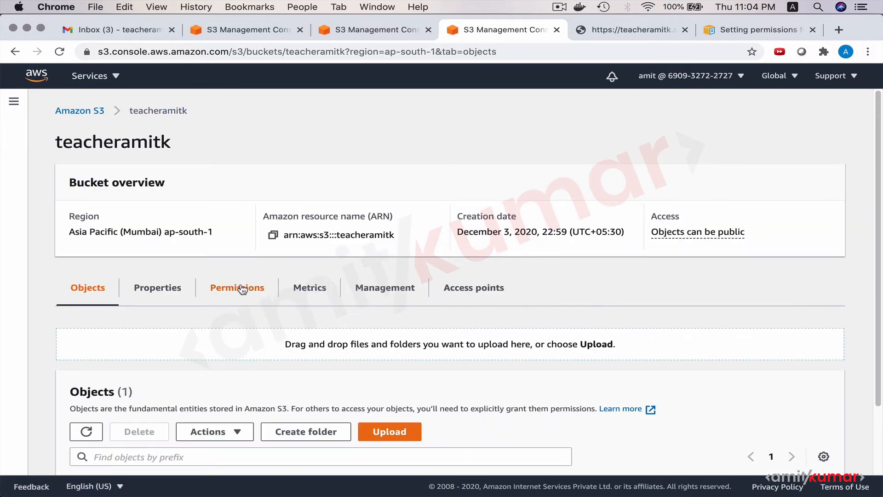
left_click(243, 288)
scroll(364, 360, "down", 4)
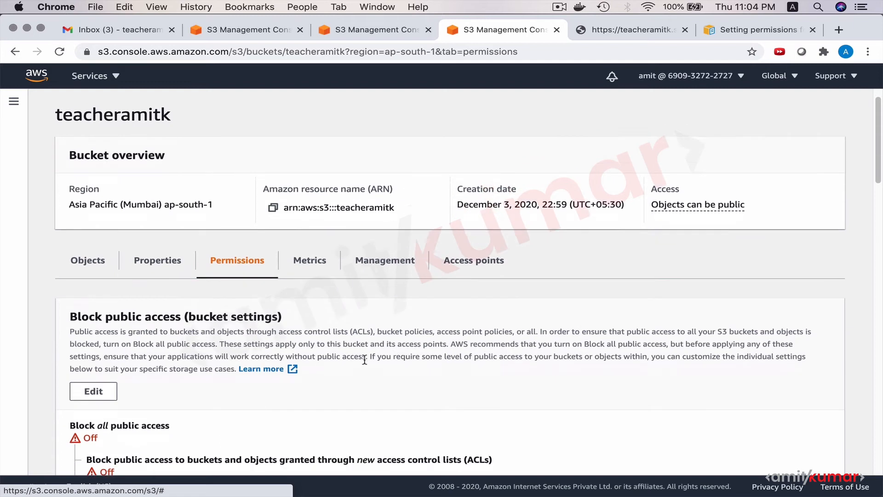
scroll(364, 359, "down", 6)
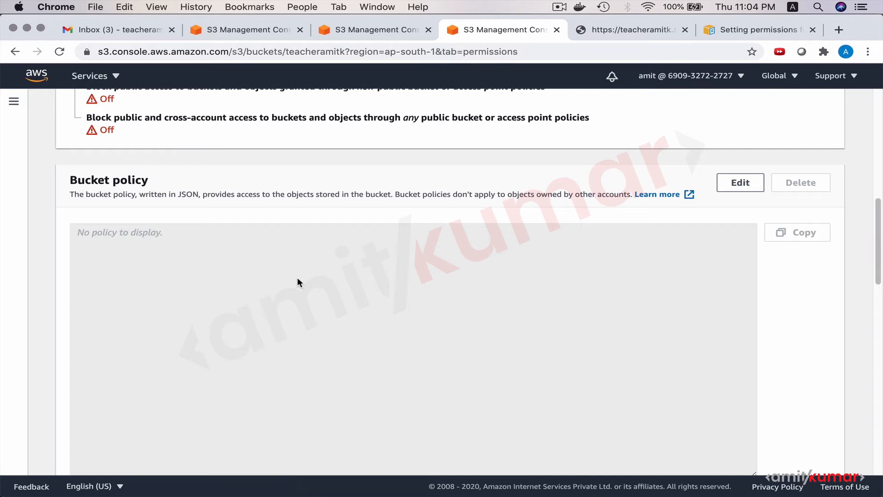
- Copy the sample public-read bucket policy from the AWS documentation page and highlight its Resource ARN
left_click(733, 28)
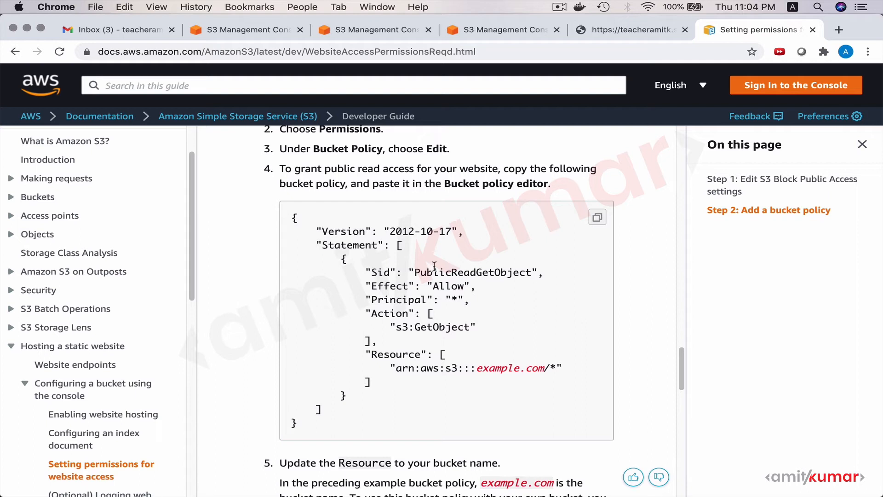
left_click(598, 218)
left_click_drag(396, 371, 554, 372)
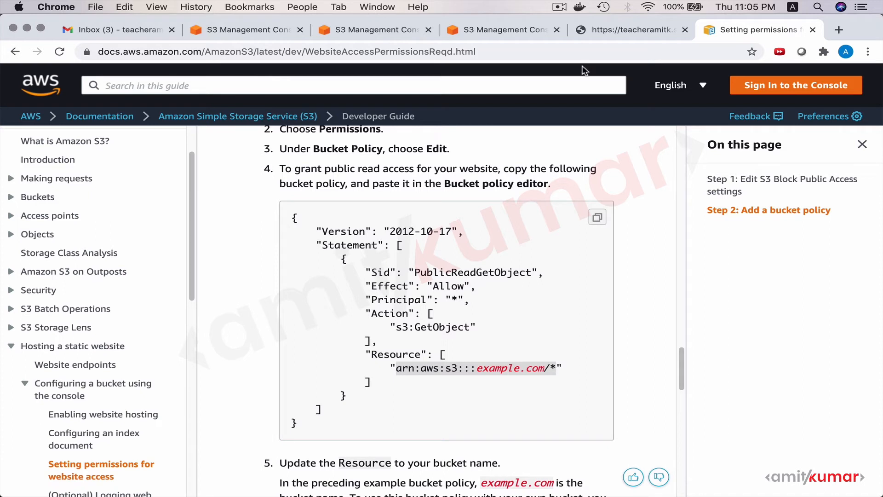
- Open the teacheramitk bucket's policy for editing and paste the copied PublicReadGetObject policy into it
left_click(501, 28)
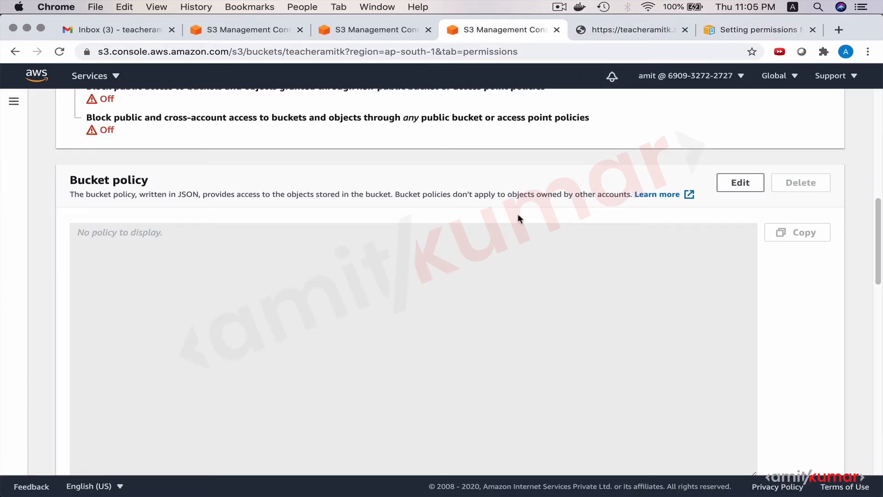
left_click(741, 184)
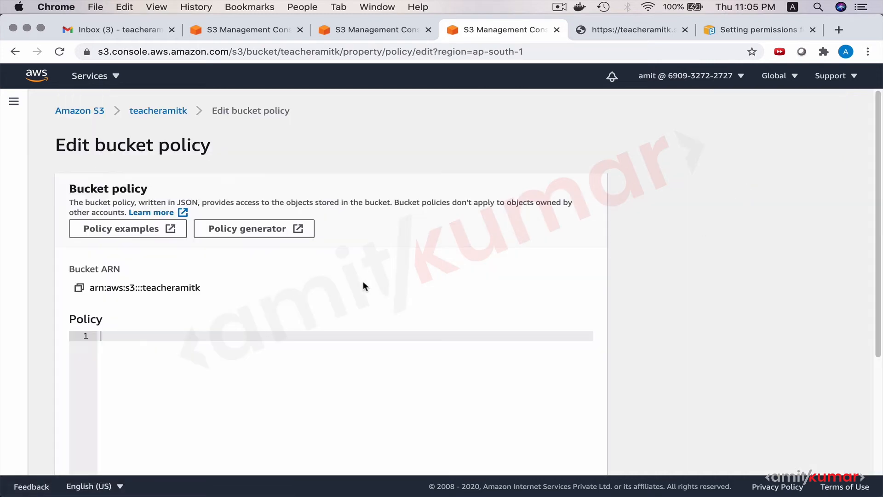
key("super+v")
scroll(272, 383, "down", 3)
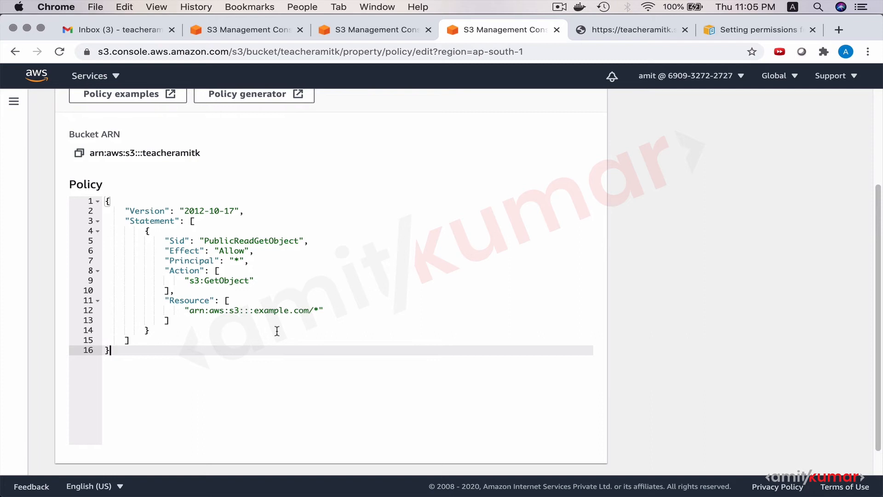
- Replace example.com in the policy's Resource ARN with teacheramitk and save the bucket policy
left_click_drag(254, 310, 309, 312)
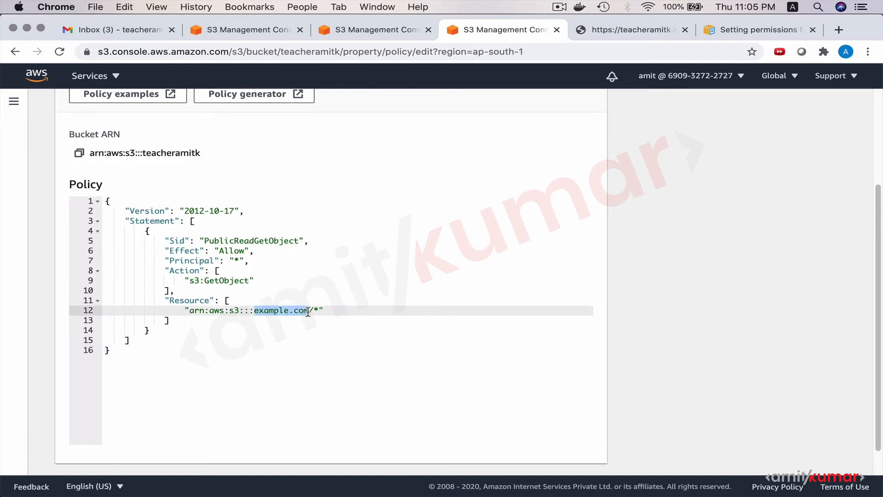
scroll(331, 297, "up", 3)
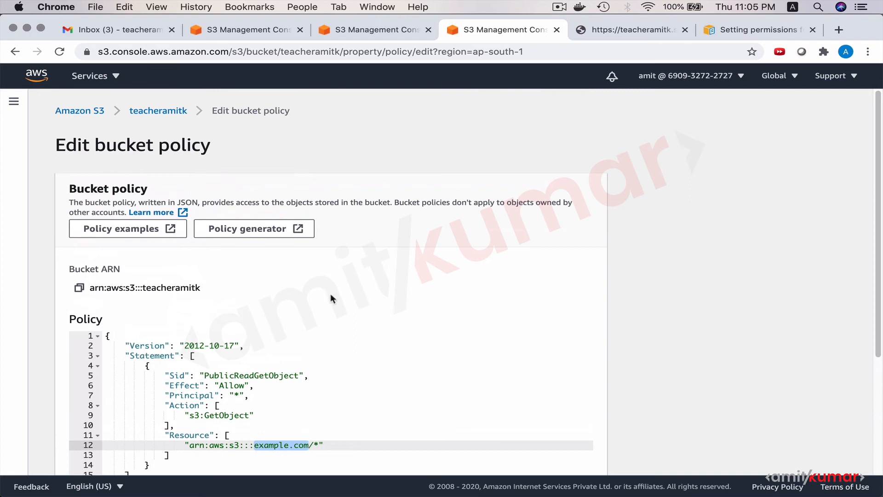
scroll(282, 184, "down", 4)
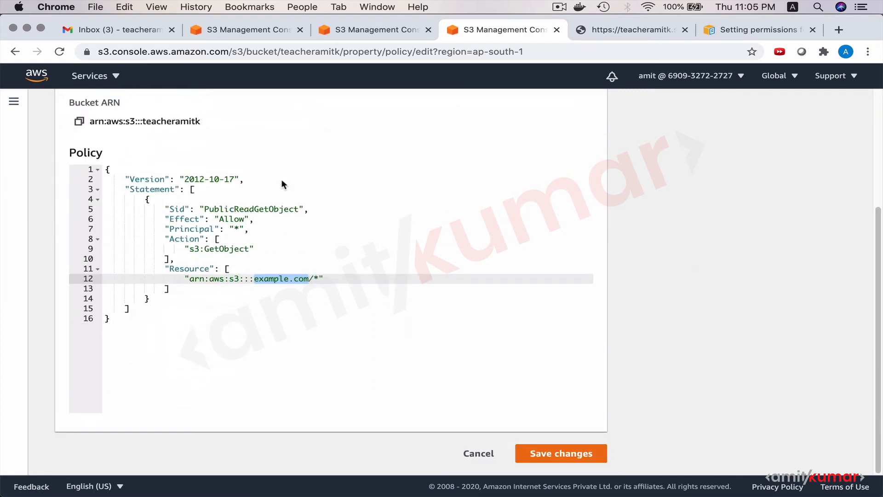
type("teacheramitk")
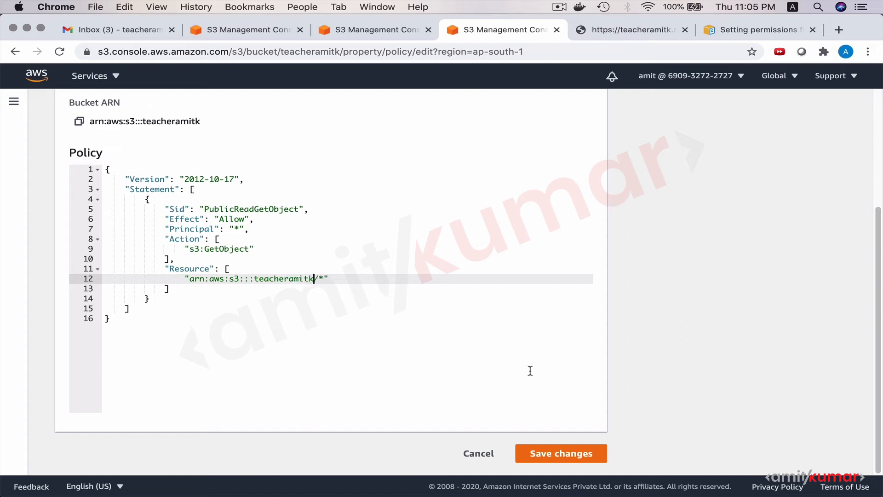
left_click(571, 455)
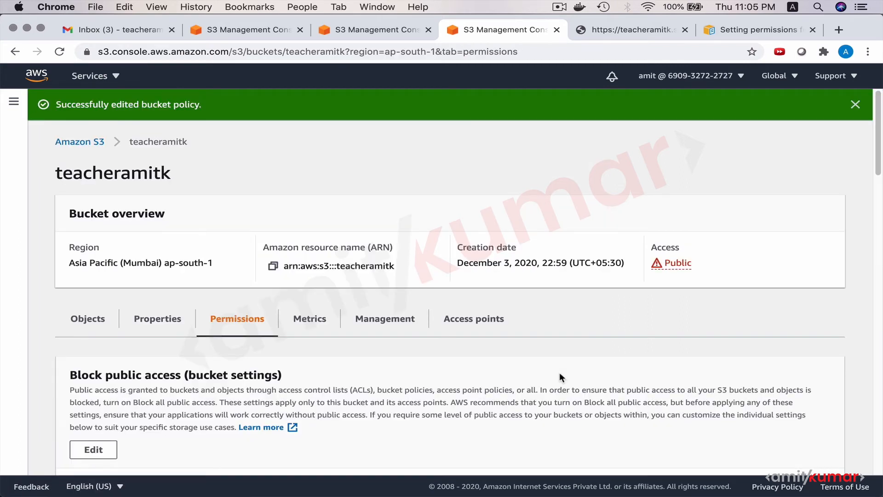
- Upload testfile2.txt from the S3BucketObjects folder to the teacheramitk bucket
left_click(92, 321)
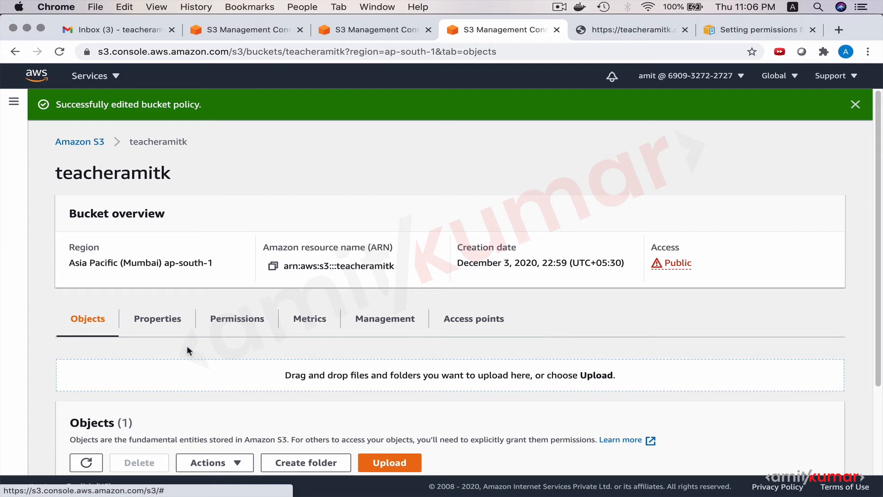
scroll(187, 346, "down", 3)
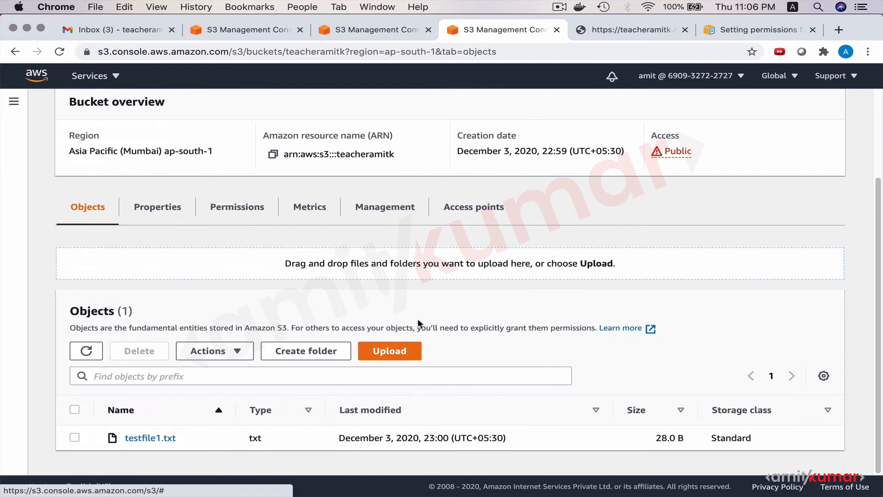
left_click(398, 361)
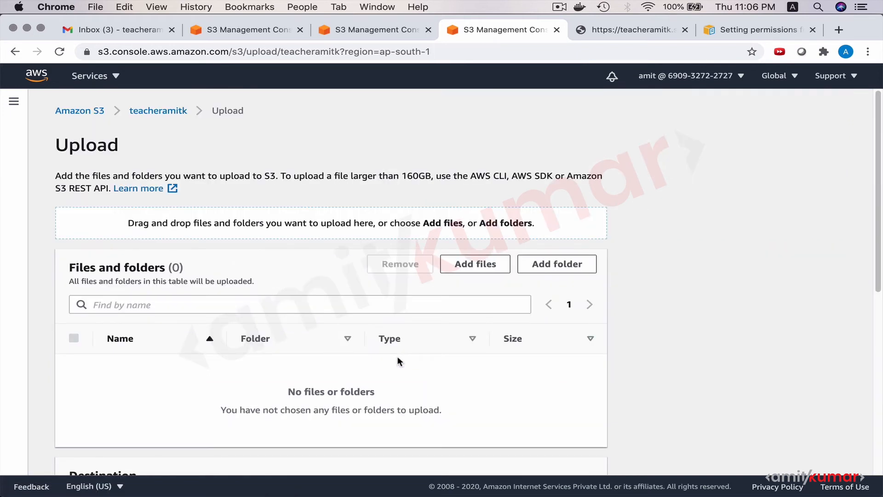
left_click(483, 264)
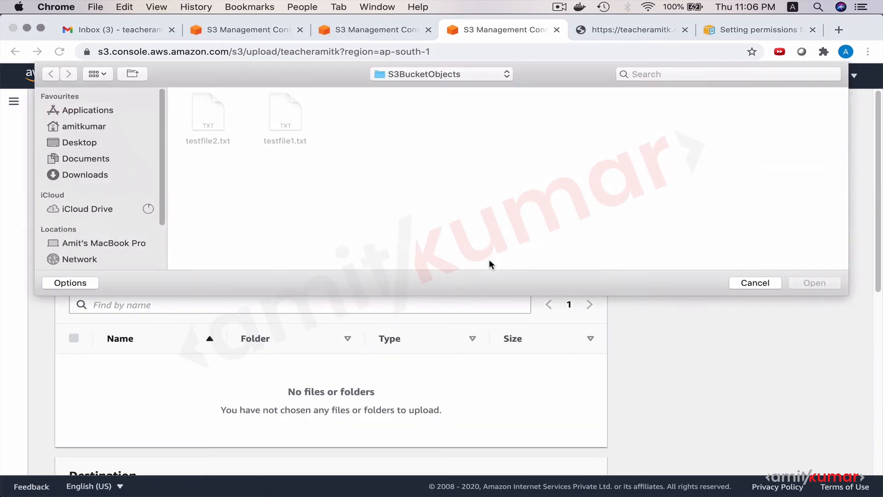
double_click(208, 126)
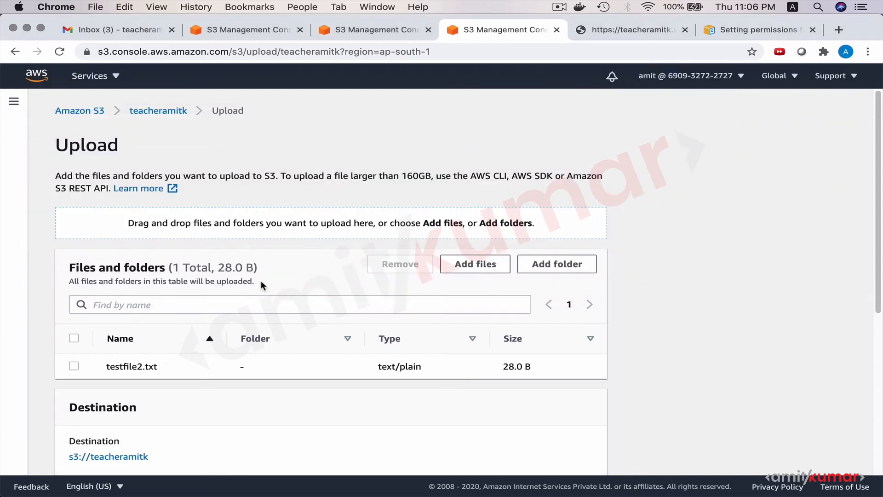
scroll(261, 280, "down", 6)
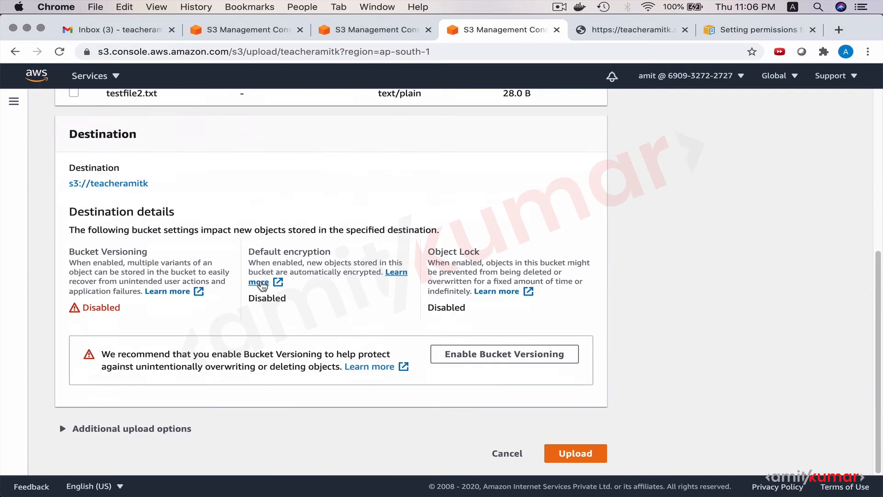
left_click(584, 455)
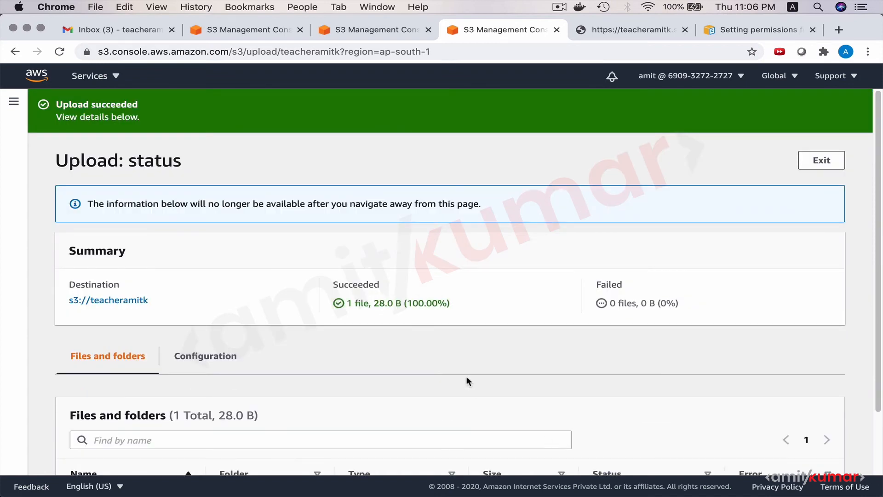
- Open the details of the uploaded testfile2.txt and view the file through its object URL in a new browser tab
scroll(466, 377, "down", 3)
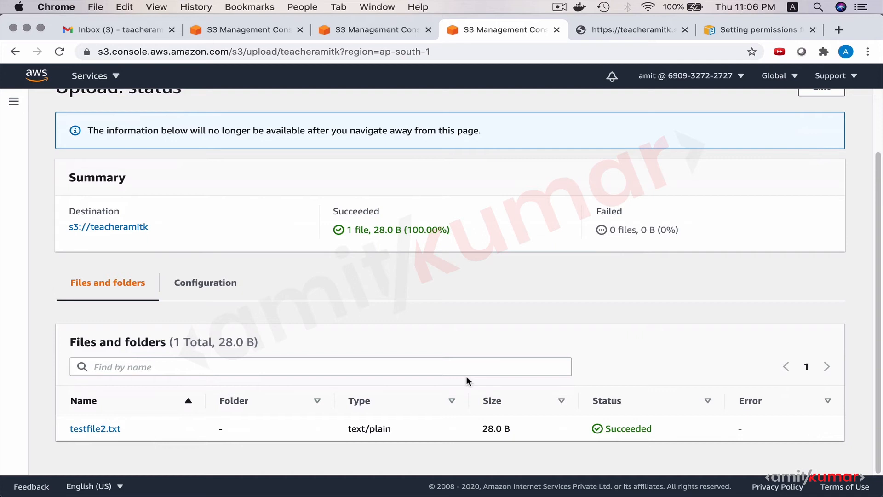
left_click(87, 427)
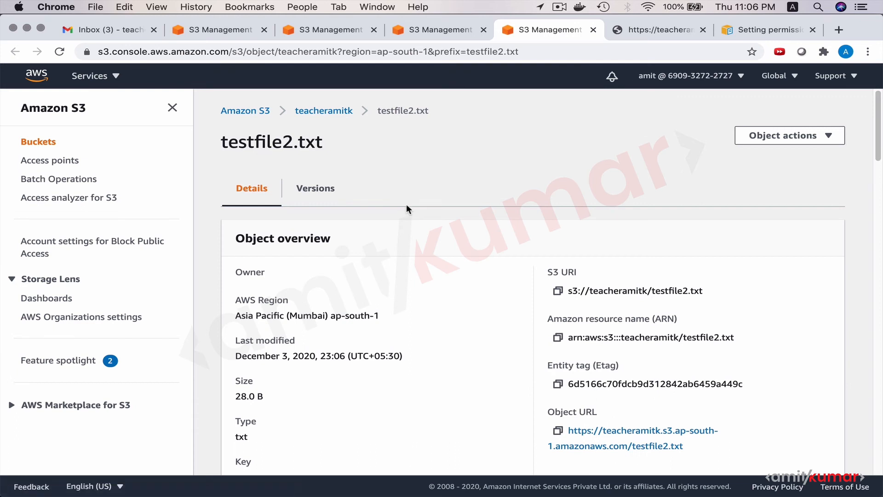
scroll(455, 269, "down", 1)
scroll(455, 270, "down", 3)
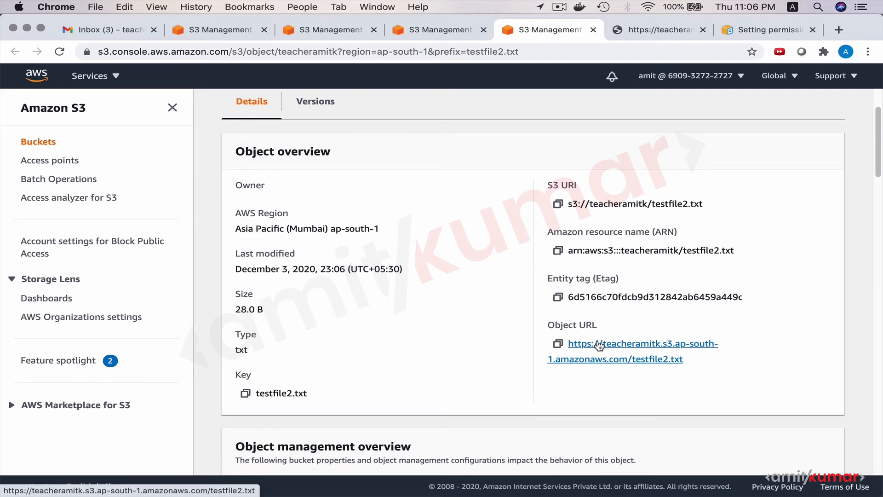
left_click(599, 345)
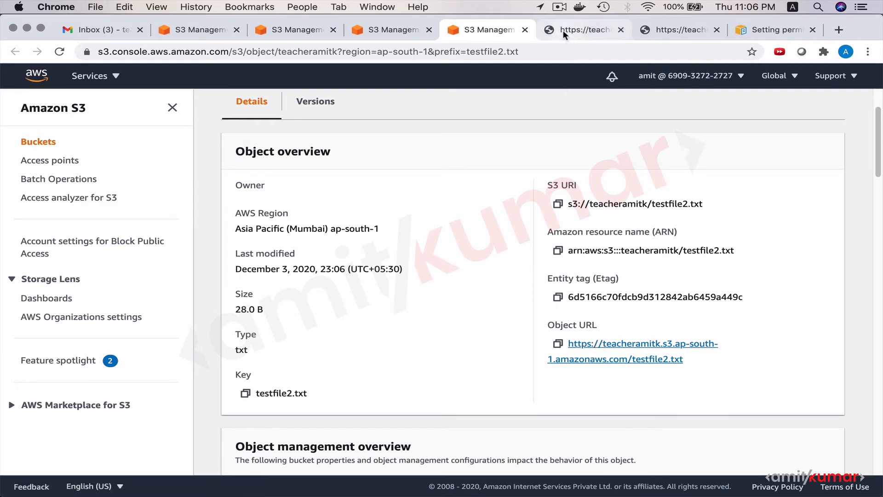
left_click(562, 29)
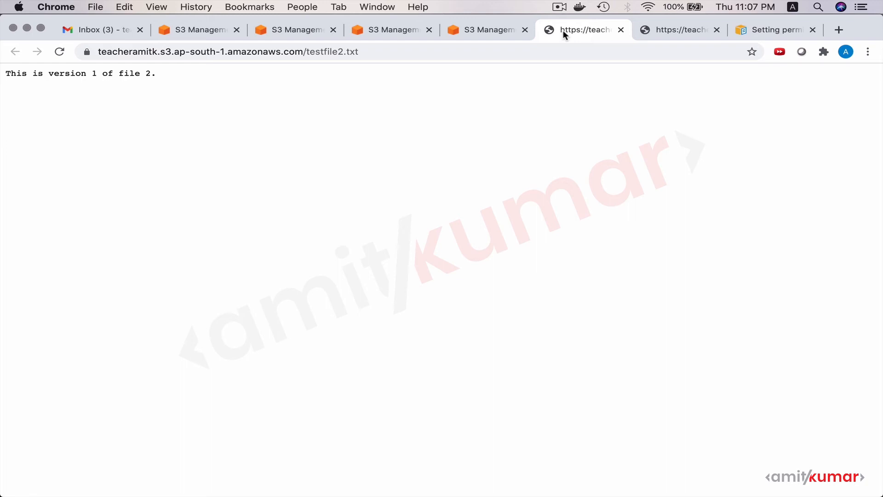
- Return to the teacheramitk bucket, enable Bucket Versioning in its properties and save the change
left_click(481, 34)
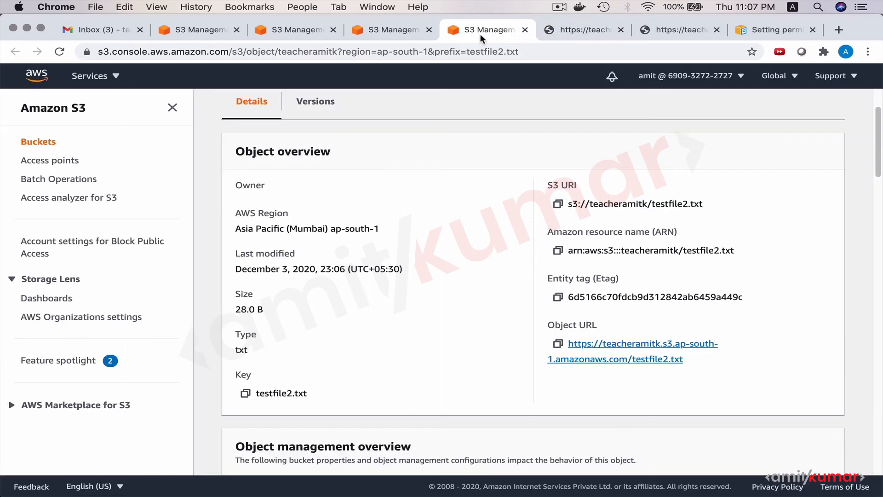
scroll(454, 198, "up", 3)
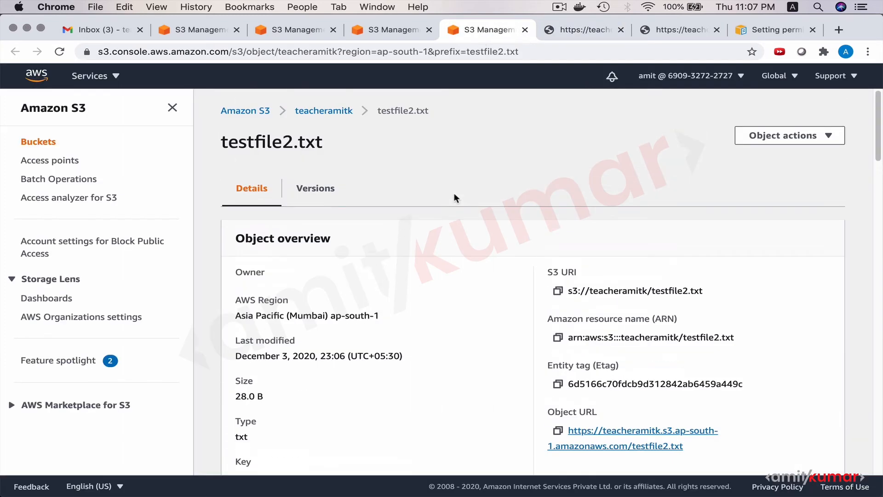
left_click(323, 110)
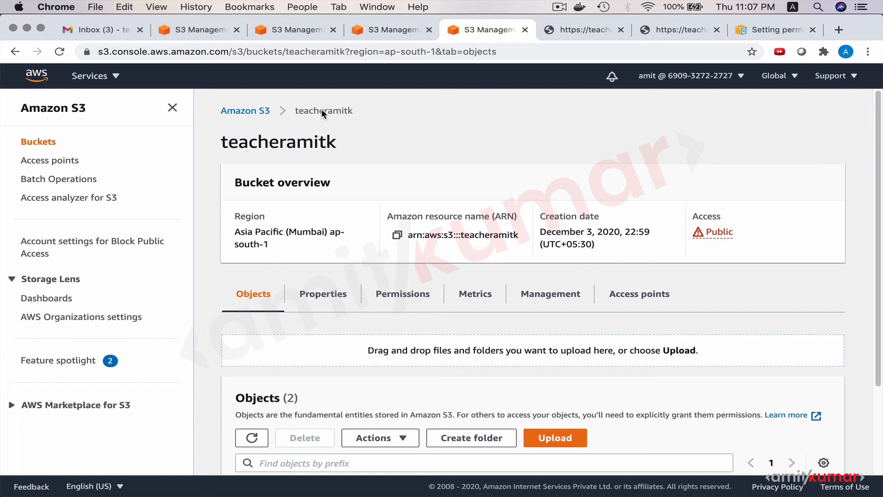
key("ctrl+super+f")
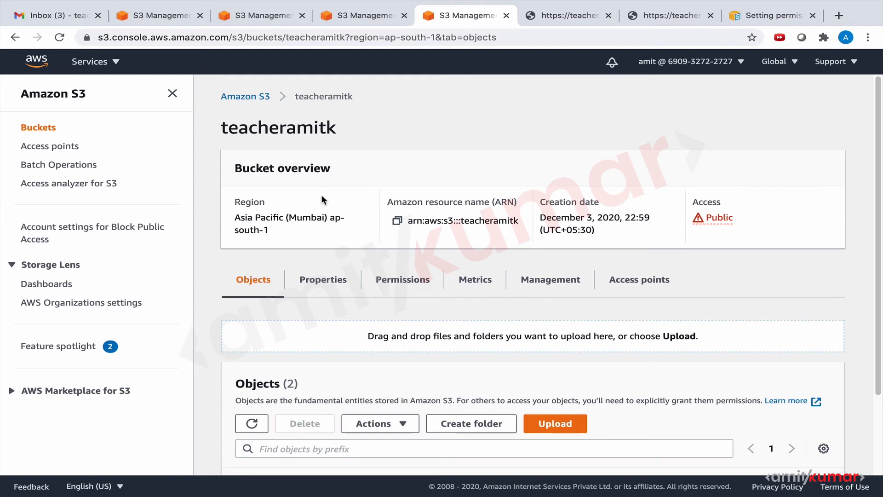
left_click(324, 283)
scroll(324, 284, "down", 3)
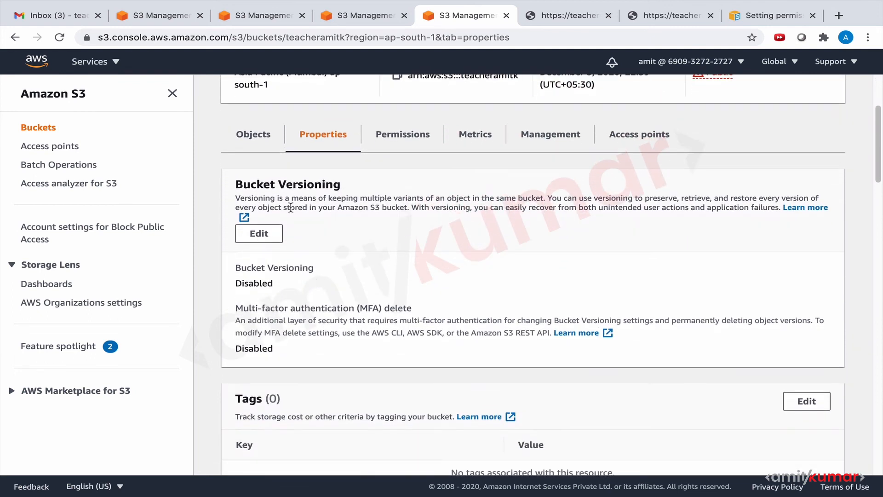
left_click(266, 234)
left_click(239, 298)
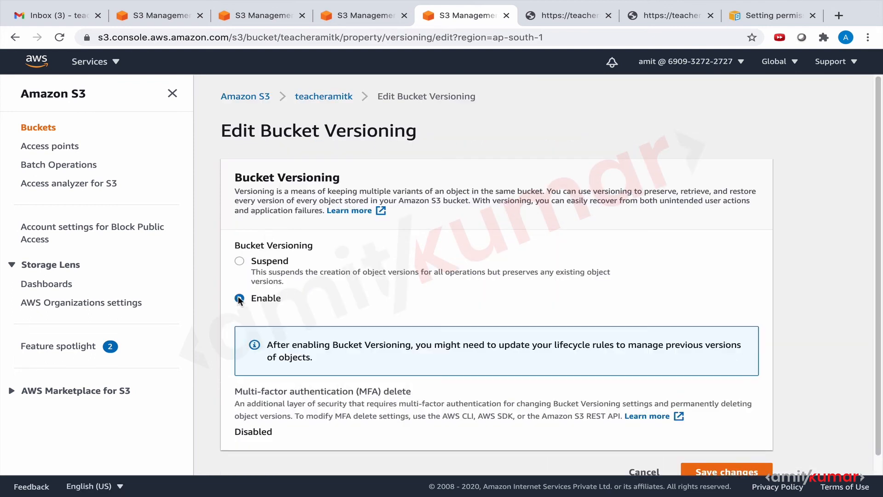
scroll(658, 396, "down", 1)
left_click(727, 455)
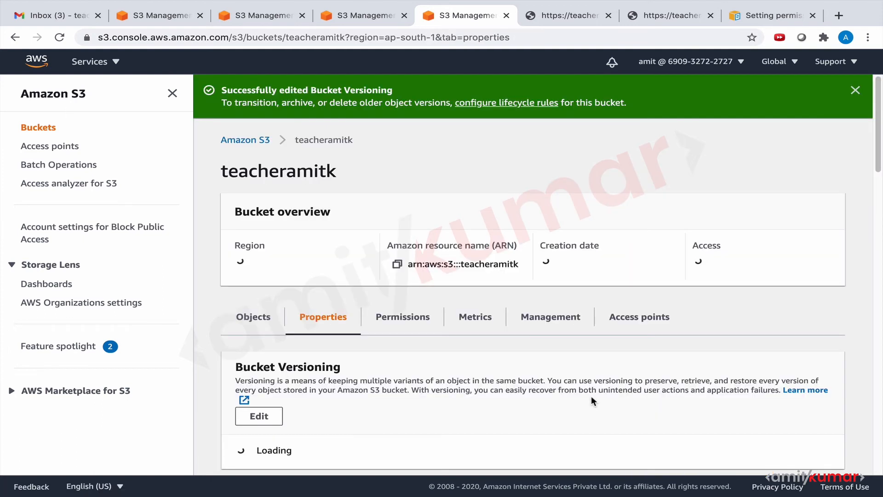
- Upload testfile3.txt from the S3BucketObjects folder to the teacheramitk bucket
left_click(252, 323)
scroll(432, 356, "down", 3)
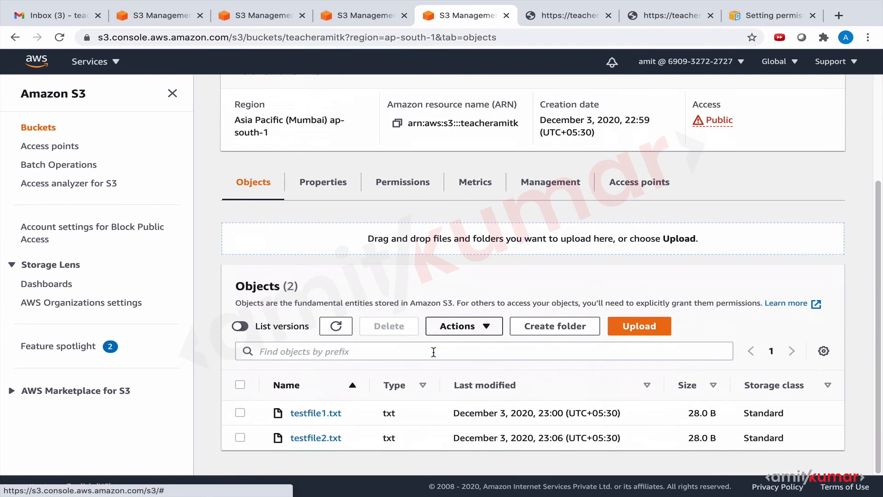
left_click(644, 331)
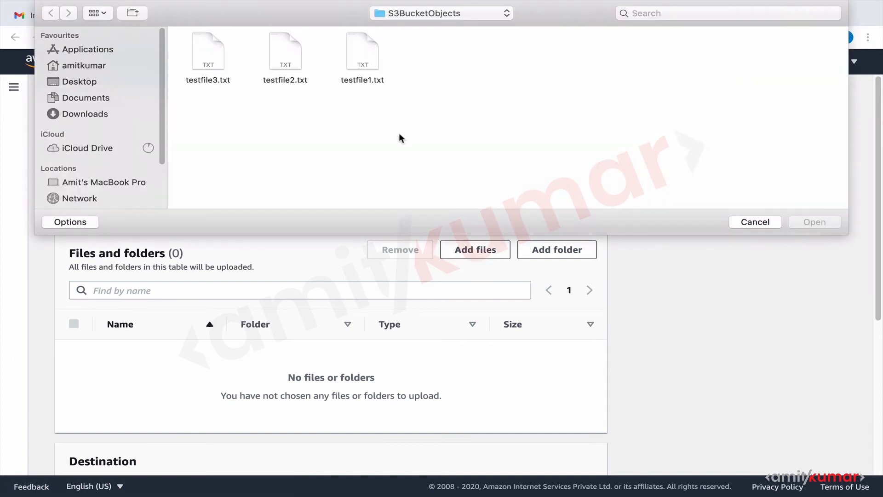
left_click(207, 82)
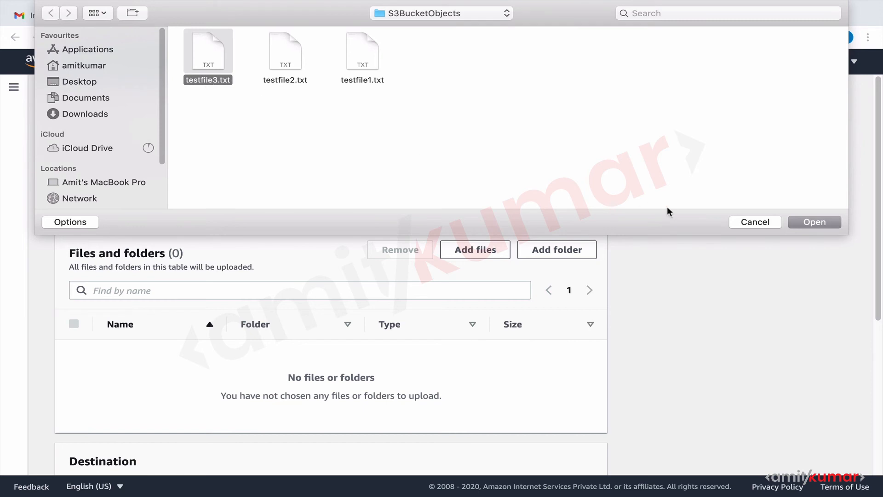
left_click(821, 221)
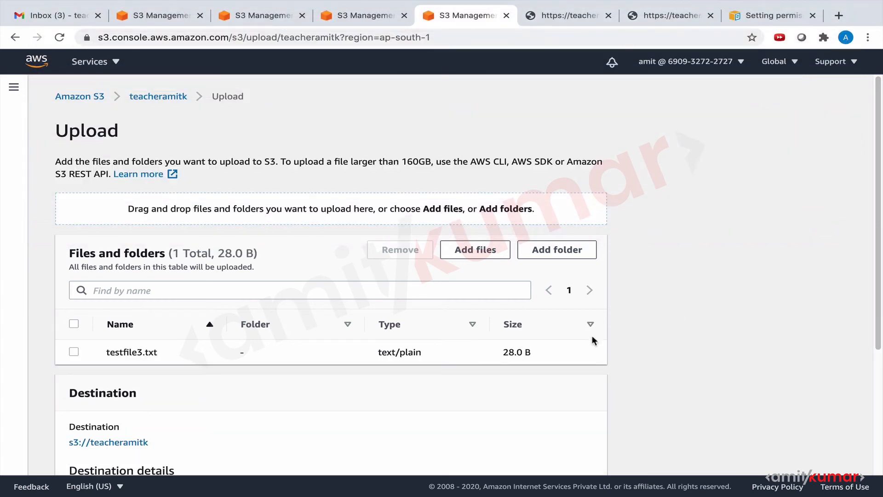
scroll(592, 341, "down", 4)
left_click(573, 455)
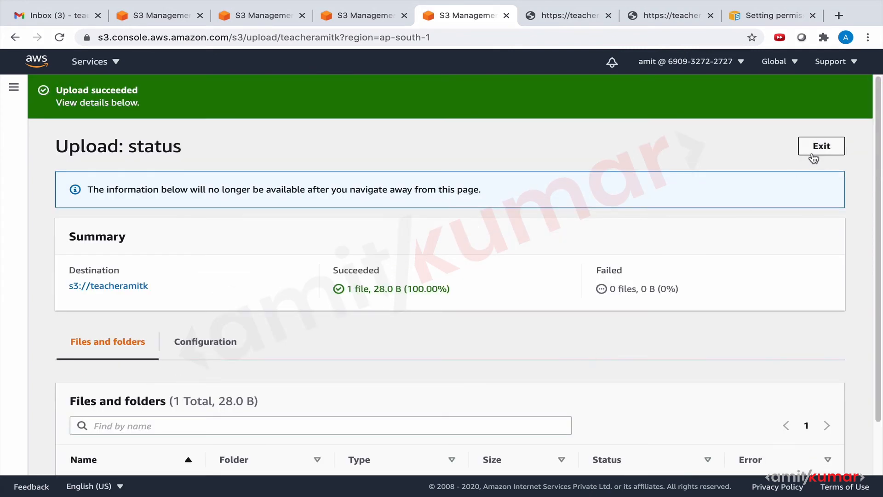
- View the uploaded testfile3.txt through the object URL in its details, and close the older file tabs
scroll(662, 305, "down", 2)
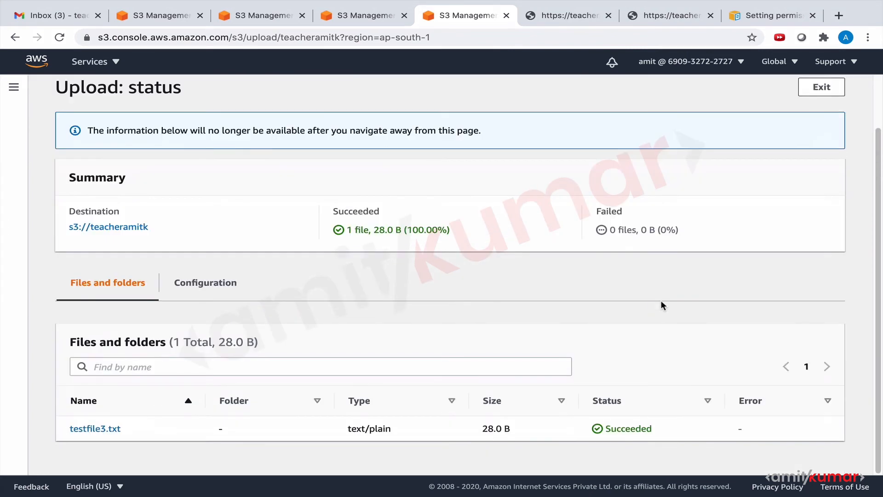
left_click(95, 428)
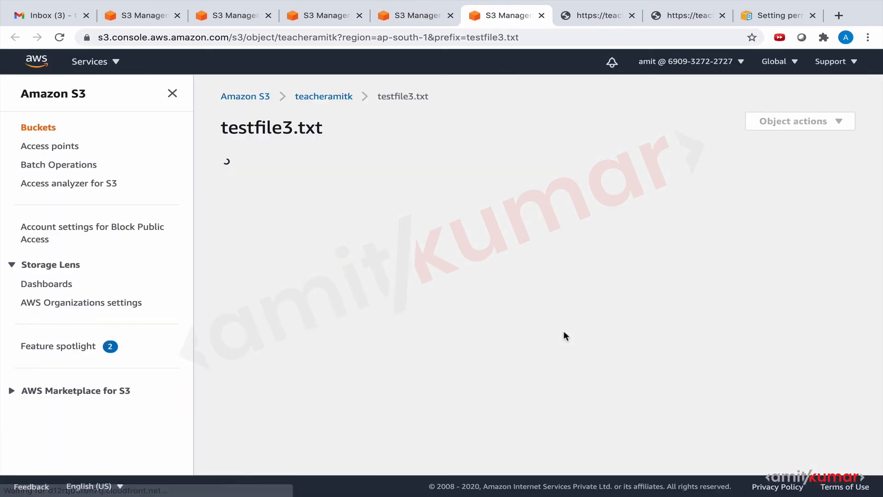
scroll(564, 330, "down", 4)
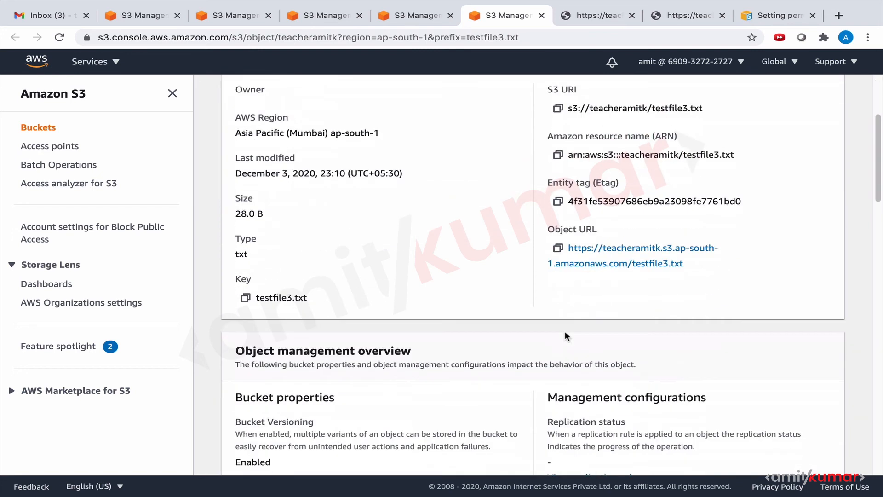
left_click(597, 264)
left_click(648, 16)
left_click(649, 16)
left_click(536, 19)
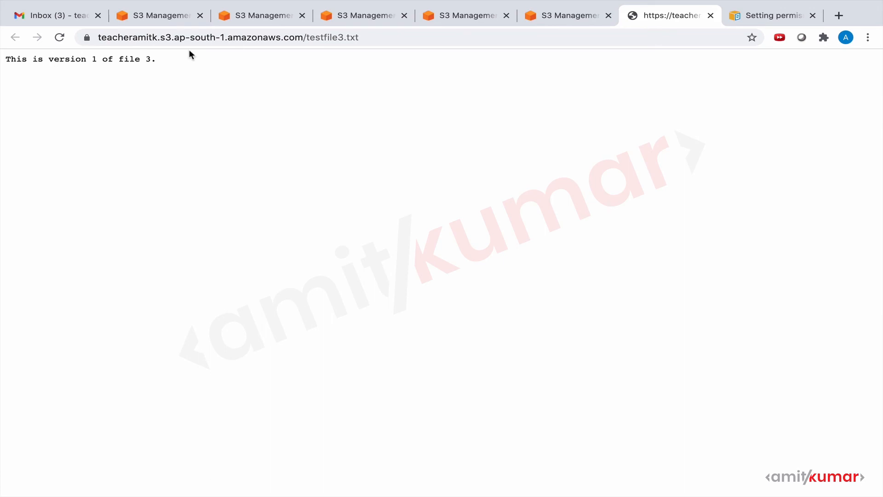
- Return from the testfile3.txt details page to the teacheramitk bucket's object list
left_click(491, 17)
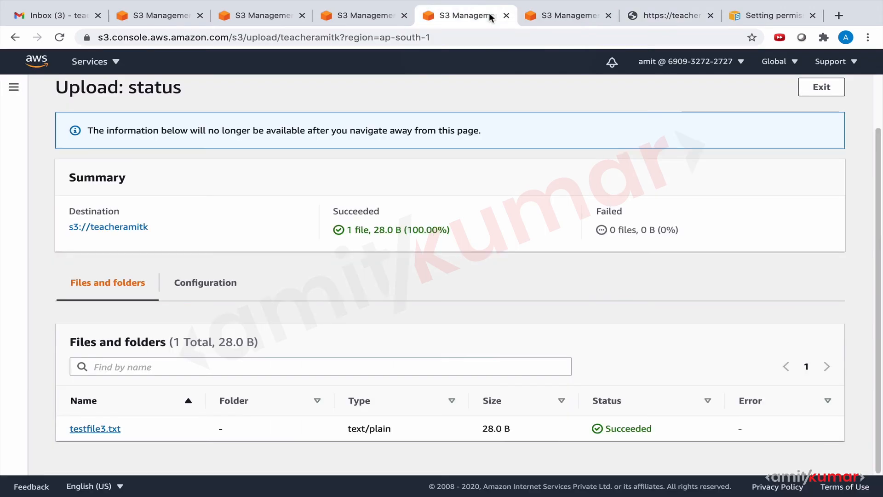
left_click(558, 15)
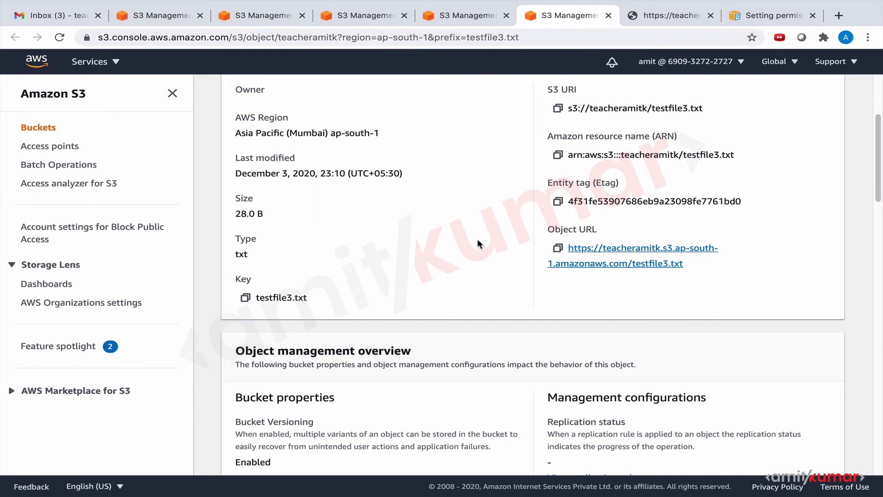
scroll(477, 239, "up", 4)
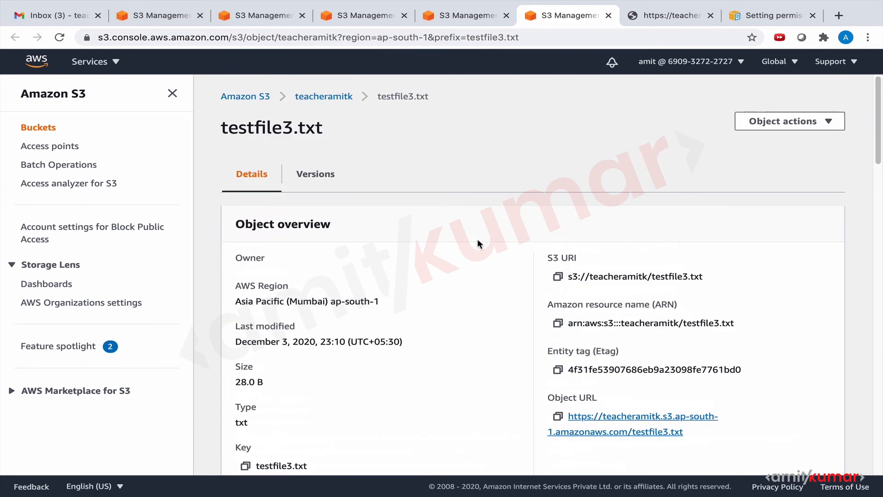
left_click(316, 96)
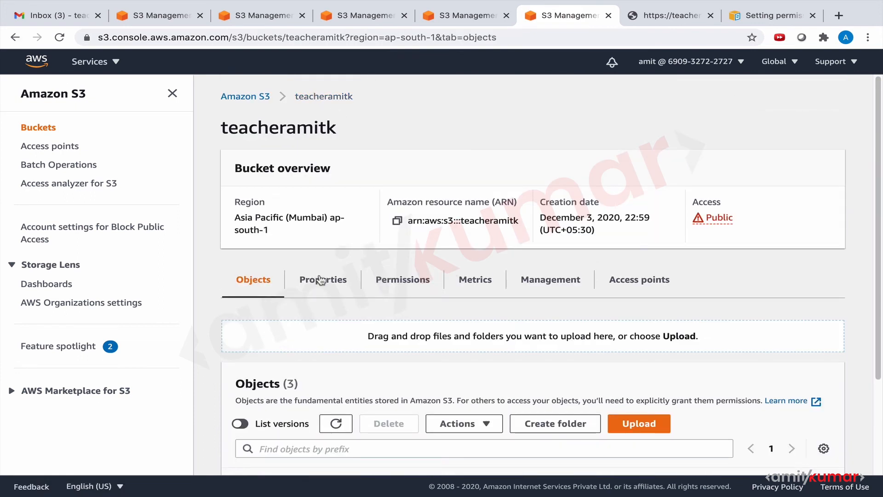
scroll(319, 274, "down", 5)
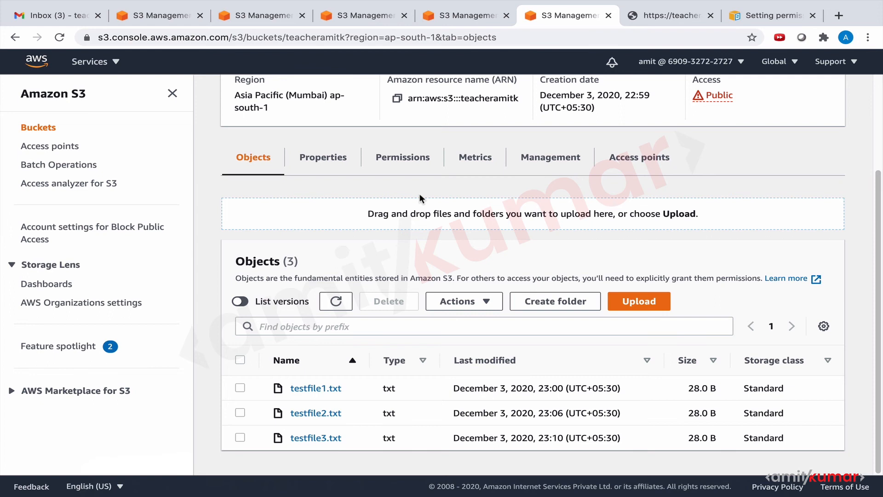
- Switch to Finder, change the local testfile3.txt text to "This is version 2 of file 3." and save and close it
key("super+Tab")
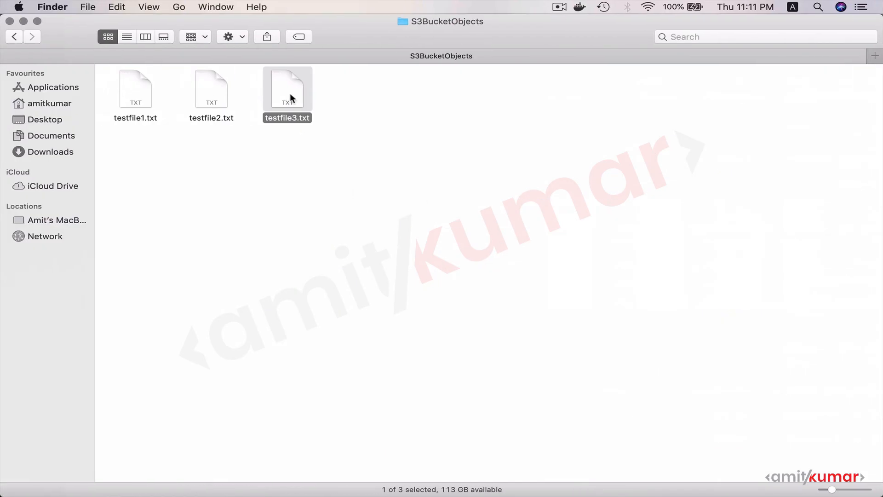
double_click(291, 94)
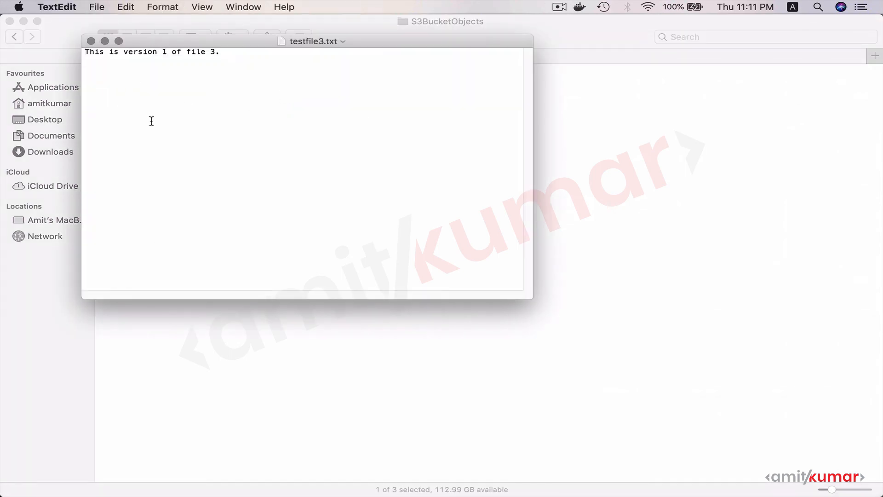
left_click(167, 52)
key("BackSpace")
type("2")
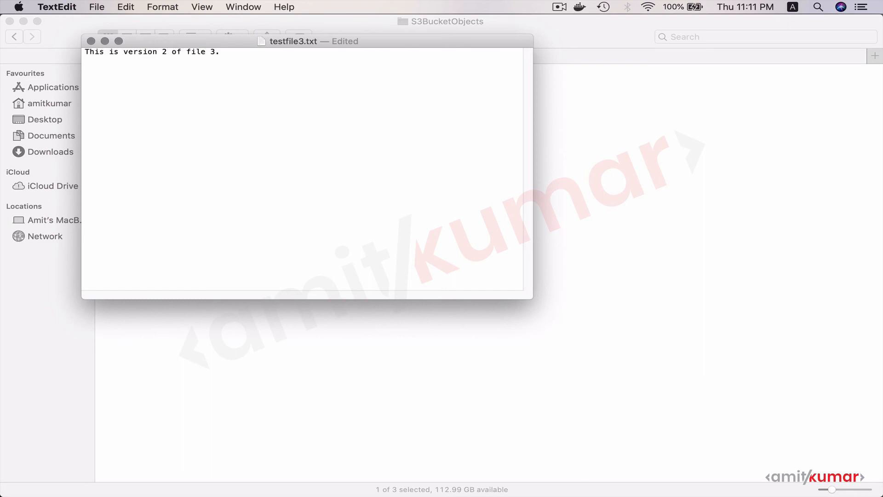
key("super+s")
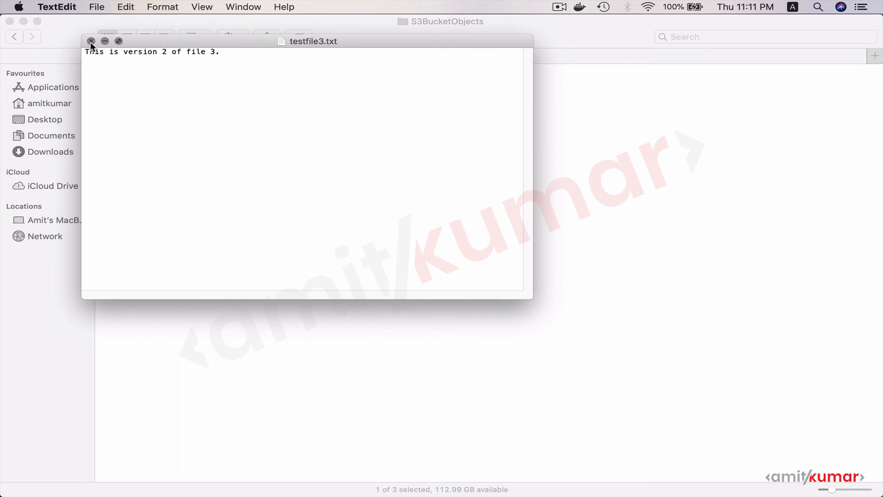
left_click(91, 41)
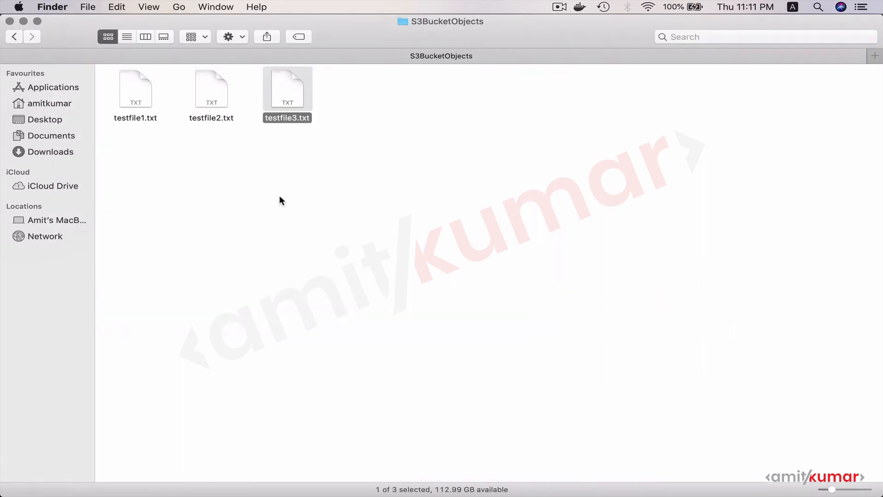
- Switch back to the browser and upload the edited testfile3.txt to the teacheramitk bucket
key("super+Tab")
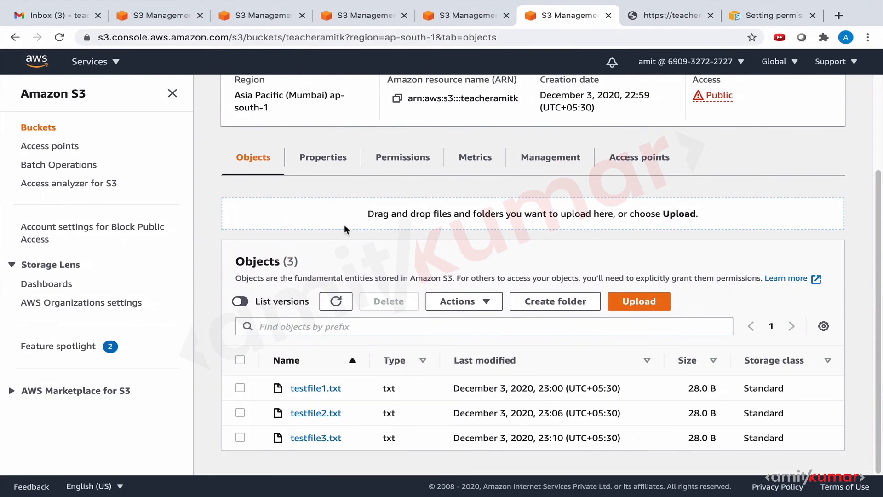
left_click(658, 300)
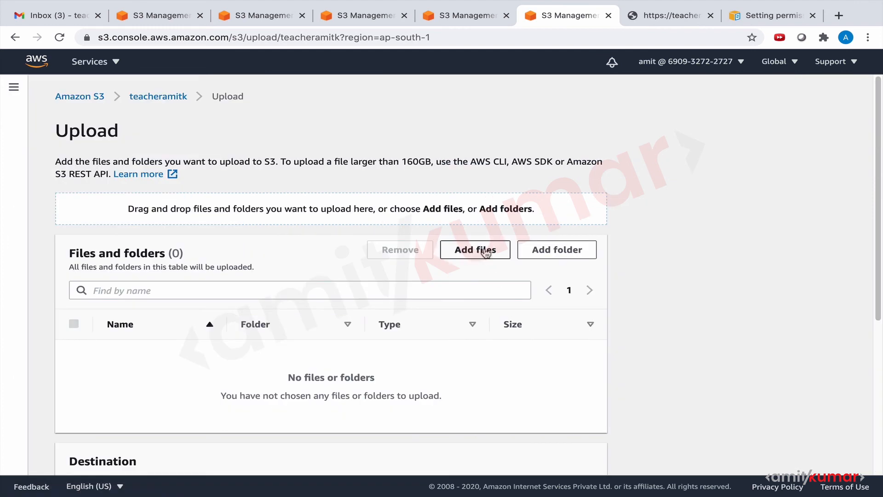
left_click(486, 252)
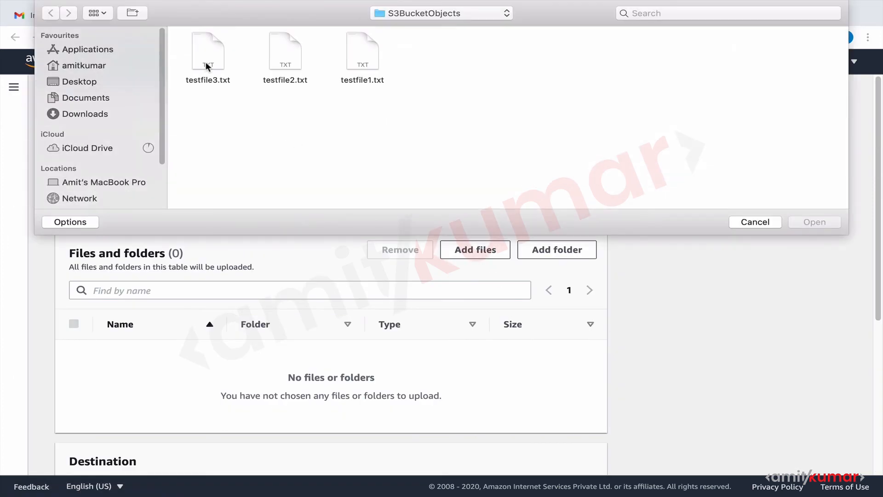
left_click(201, 59)
double_click(201, 59)
scroll(569, 460, "down", 5)
left_click(569, 463)
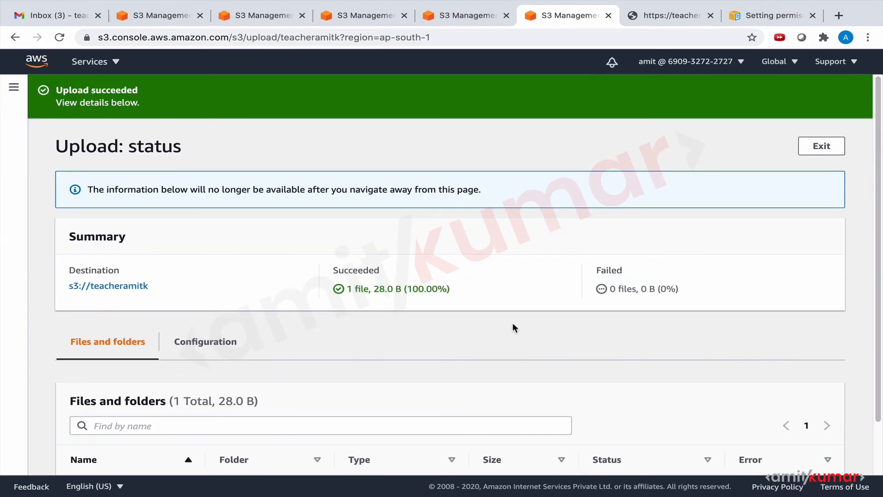
- Open the details of the re-uploaded testfile3.txt, reload its object URL page and examine the object's version list
scroll(513, 327, "down", 2)
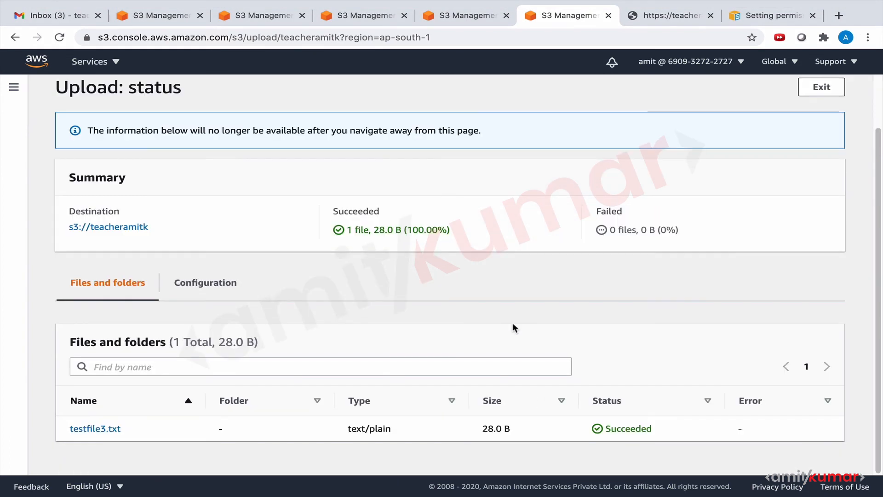
left_click(102, 430)
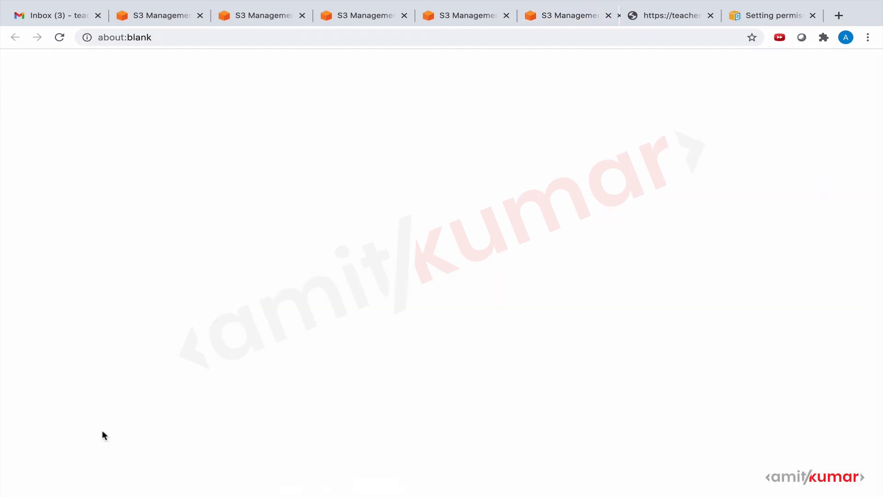
left_click(678, 18)
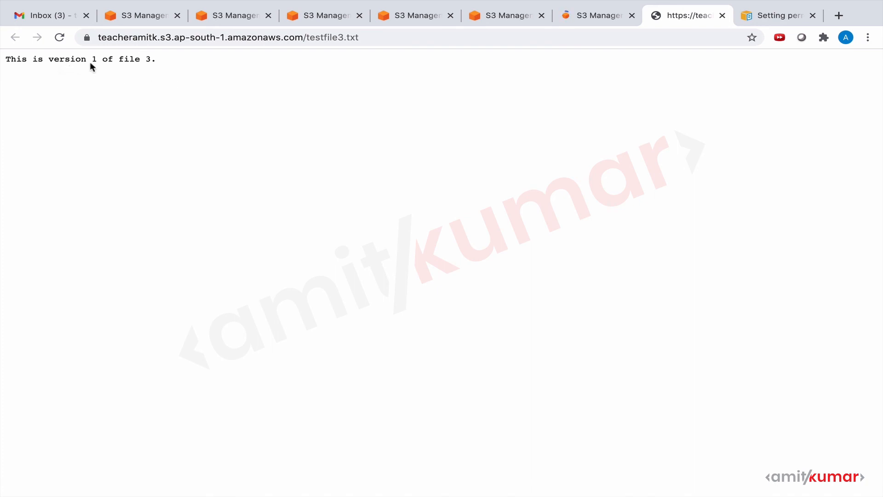
left_click(59, 37)
left_click(600, 14)
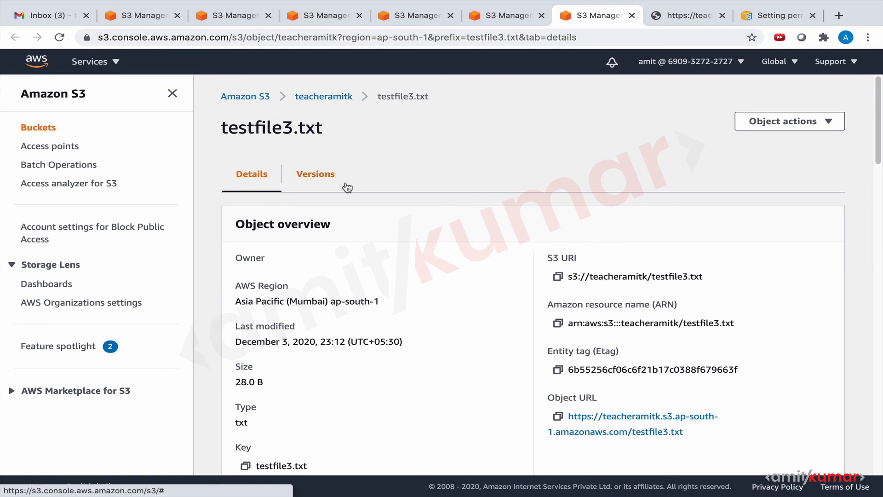
left_click(323, 180)
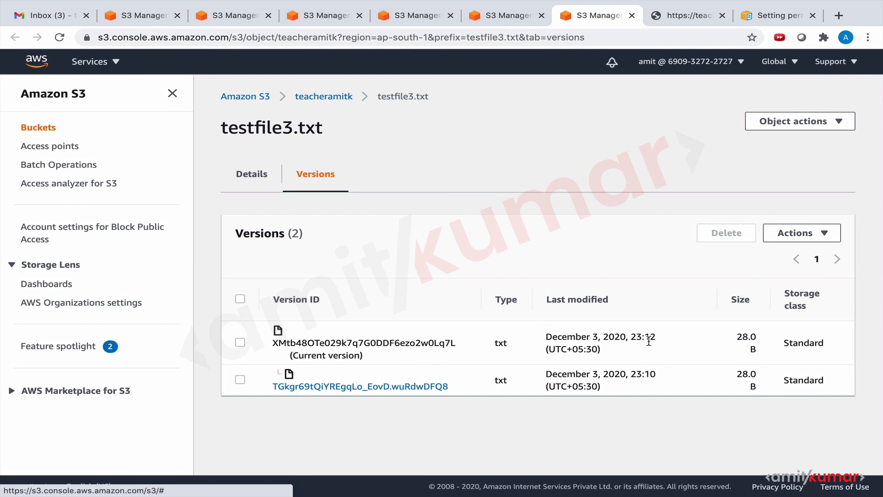
- Switch to Terminal and list the account's S3 buckets with aws s3 ls
key("super+Tab")
key("super+Tab")
key("super+Tab")
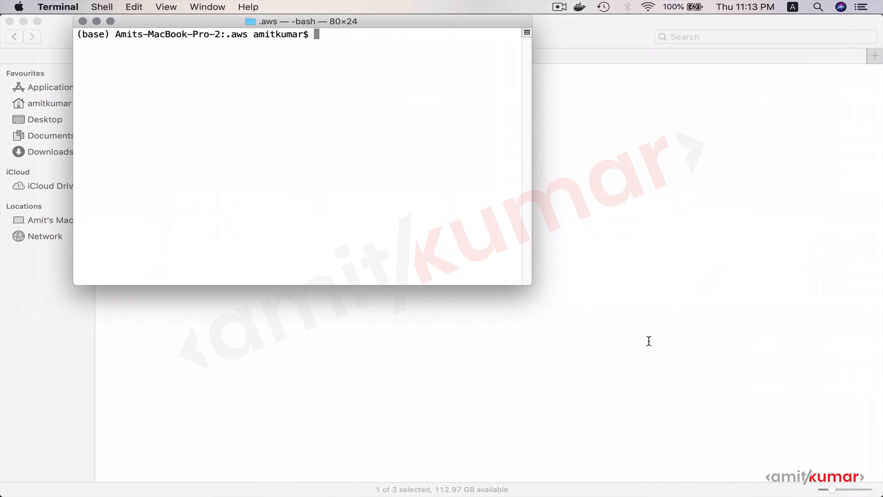
type("aws s3 ls")
key("Return")
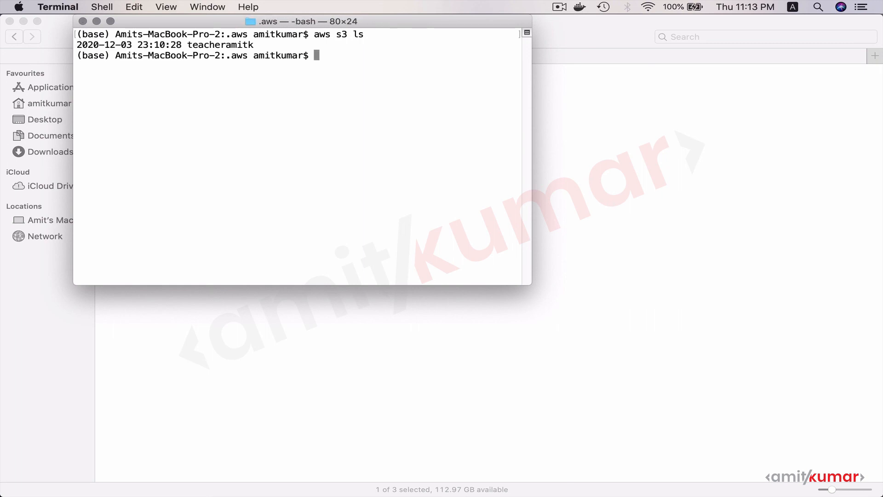